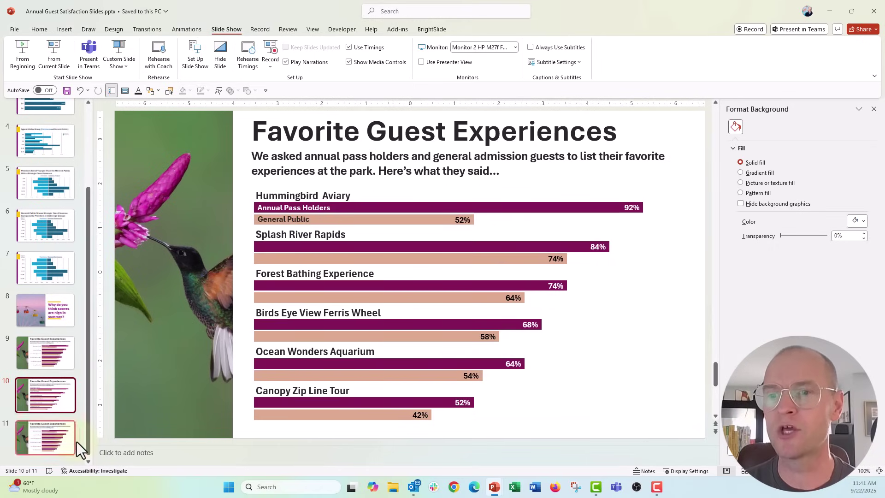
On slide 11, open the Annual Pass Holders chart's data in Excel.
{"action": "left_click", "coordinate": [77, 442]}
{"action": "mouse_move", "coordinate": [400, 238]}
{"action": "left_click", "coordinate": [400, 238]}
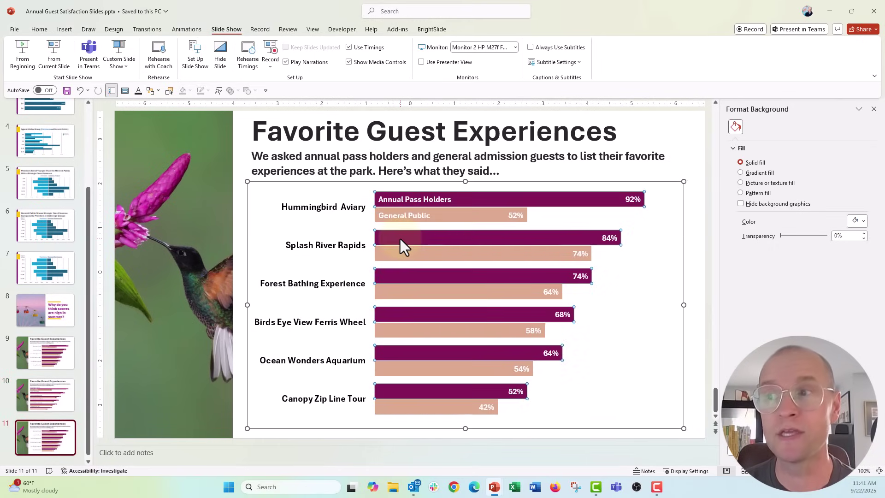
{"action": "right_click", "coordinate": [400, 239]}
{"action": "mouse_move", "coordinate": [500, 303]}
{"action": "left_click", "coordinate": [549, 315]}
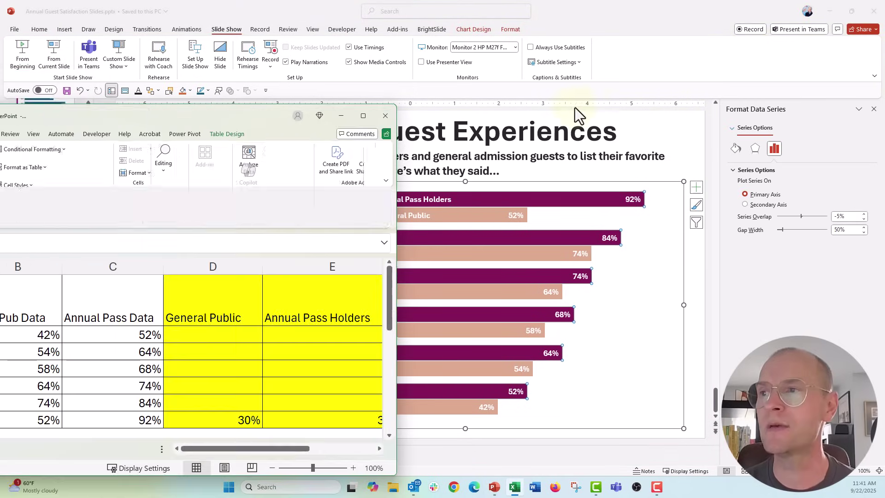
Shrink and move the Excel data window so it sits beside the chart.
{"action": "left_click_drag", "start_coordinate": [210, 116], "coordinate": [680, 63]}
{"action": "left_click_drag", "start_coordinate": [860, 352], "coordinate": [696, 352]}
{"action": "left_click_drag", "start_coordinate": [532, 424], "coordinate": [530, 317]}
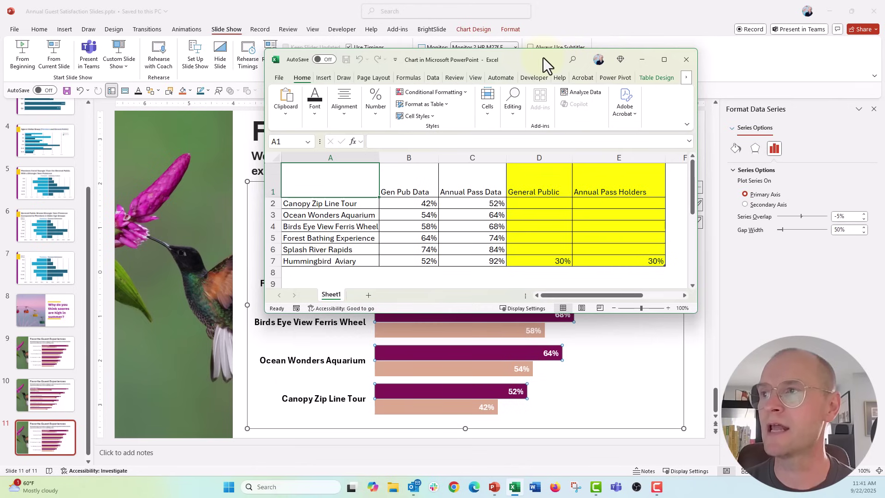
{"action": "left_click_drag", "start_coordinate": [542, 57], "coordinate": [705, 78]}
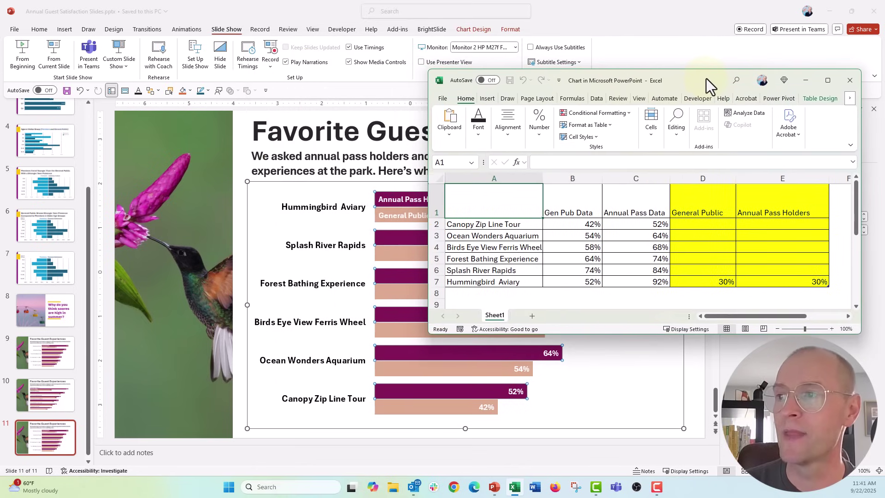
Check the Gen Pub Data and Annual Pass Data headers, then select columns C and D.
{"action": "left_click", "coordinate": [584, 202]}
{"action": "key", "text": "Right"}
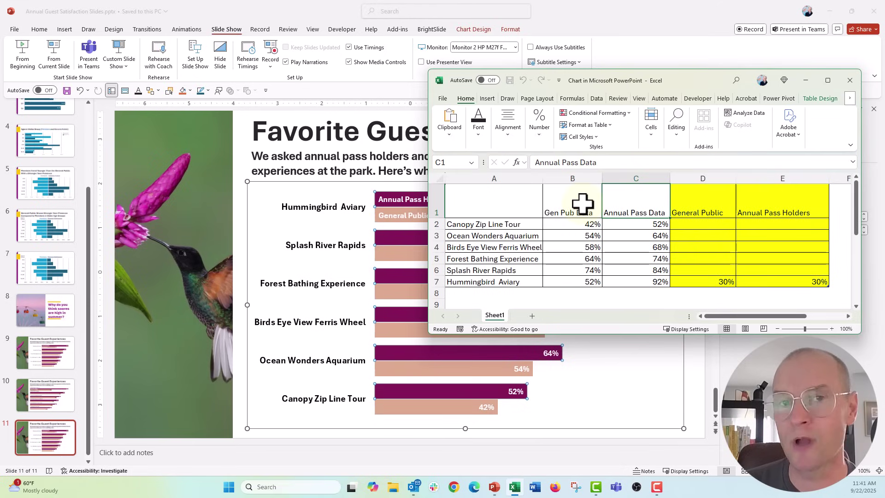
{"action": "key", "text": "Right"}
{"action": "key", "text": "Right"}
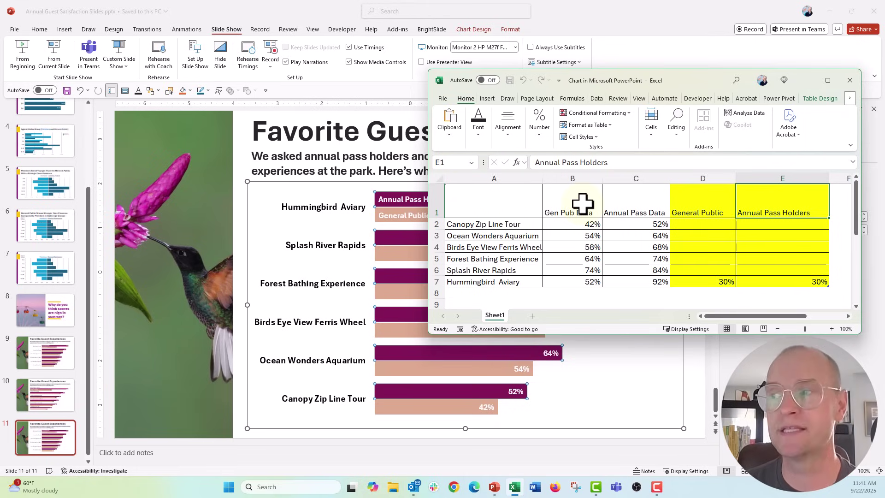
{"action": "left_click", "coordinate": [661, 179]}
{"action": "left_click", "coordinate": [684, 179]}
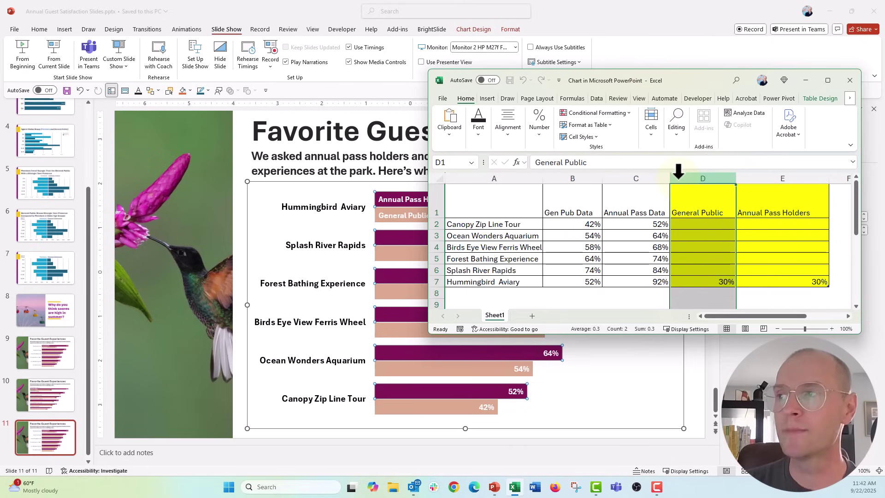
Insert a blank column before General Public headed LABEL SPACER.
{"action": "right_click", "coordinate": [678, 174]}
{"action": "left_click", "coordinate": [682, 275]}
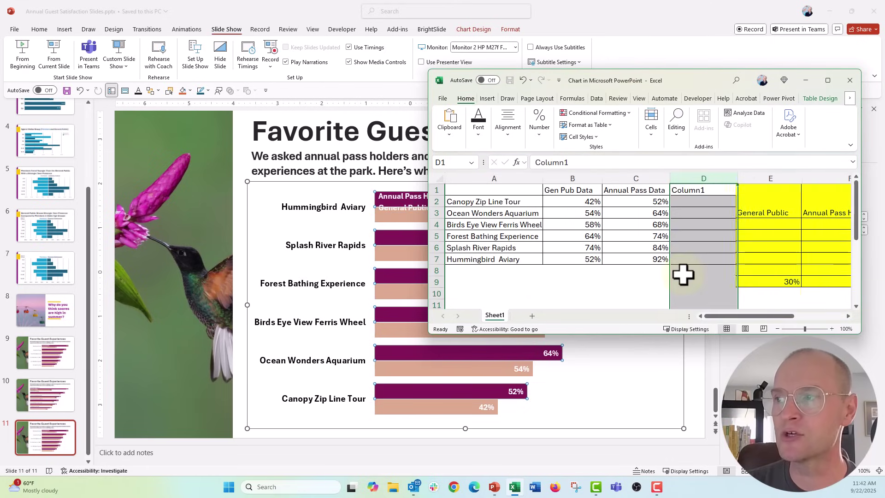
{"action": "left_click", "coordinate": [691, 191]}
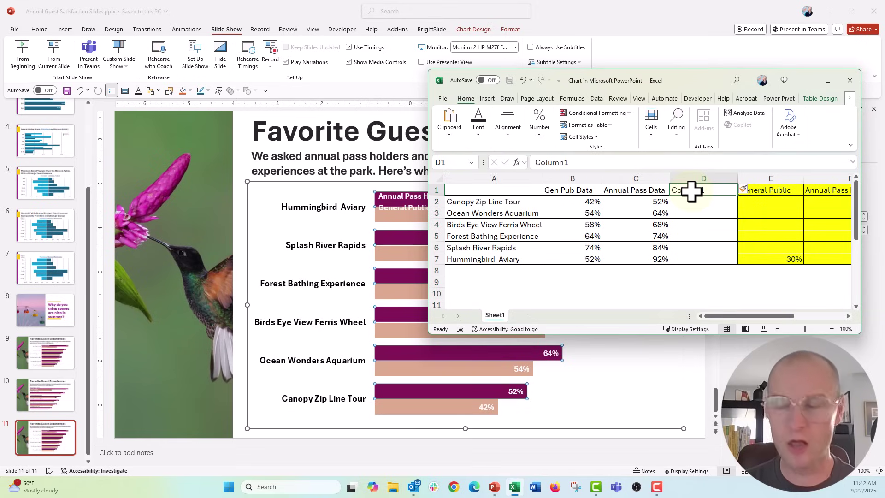
{"action": "type", "text": "LABEL, SPACER"}
{"action": "key", "text": "Return"}
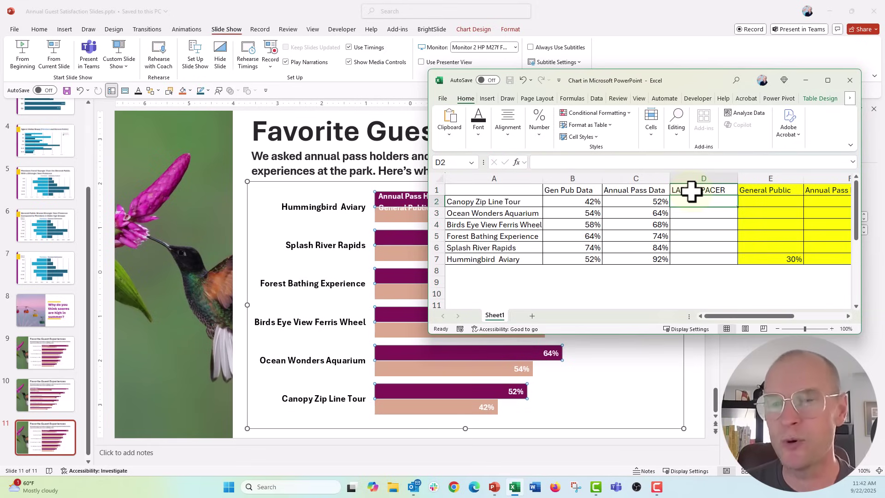
Enter the header CATEGORY LABELS in cell G1.
{"action": "key", "text": "Up"}
{"action": "key", "text": "Right"}
{"action": "key", "text": "Right"}
{"action": "key", "text": "Right"}
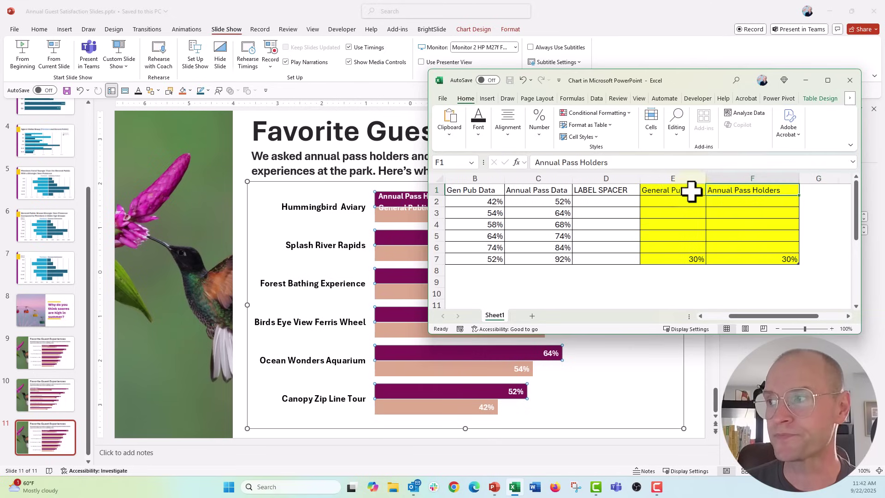
{"action": "type", "text": "CA"}
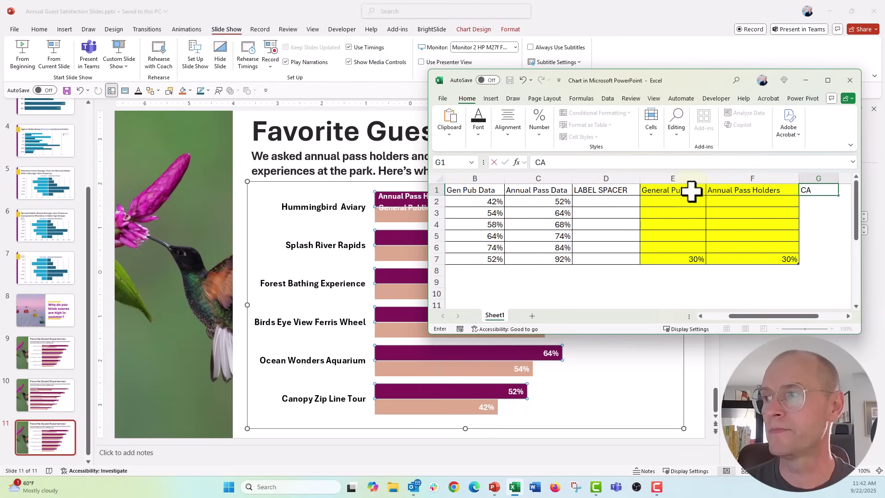
{"action": "type", "text": "TEGORY LABE"}
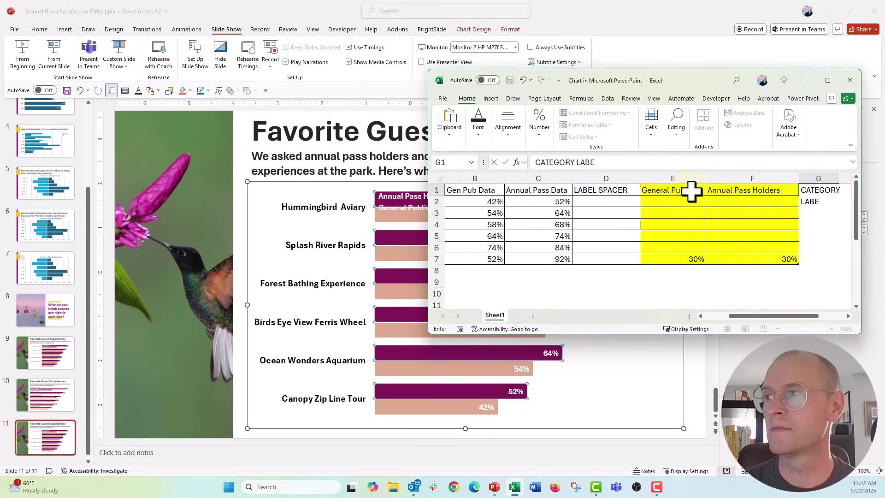
{"action": "type", "text": "LS"}
{"action": "key", "text": "BackSpace"}
{"action": "type", "text": "S"}
{"action": "key", "text": "Return"}
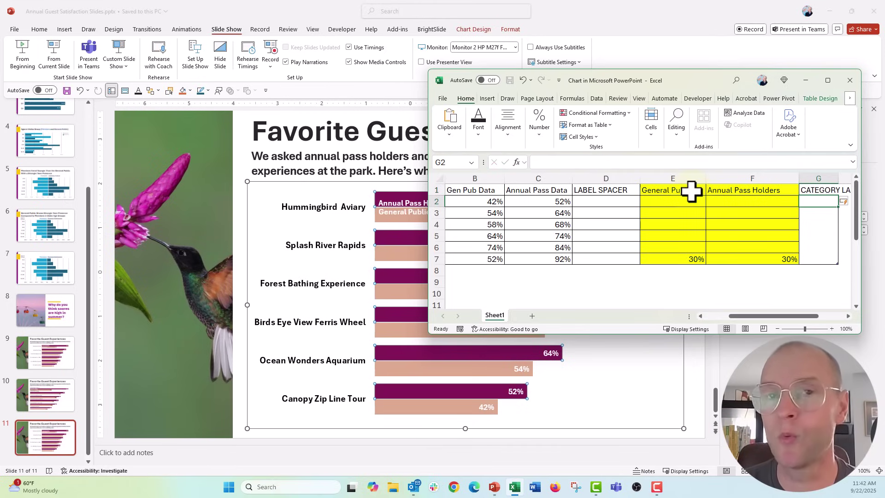
Fill cells G2 through G7 with 30%.
{"action": "type", "text": "30"}
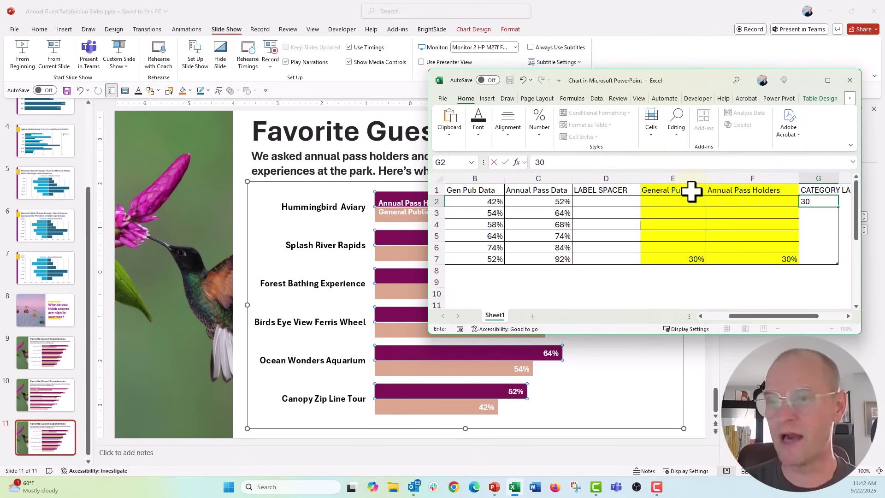
{"action": "type", "text": "%"}
{"action": "key", "text": "Return"}
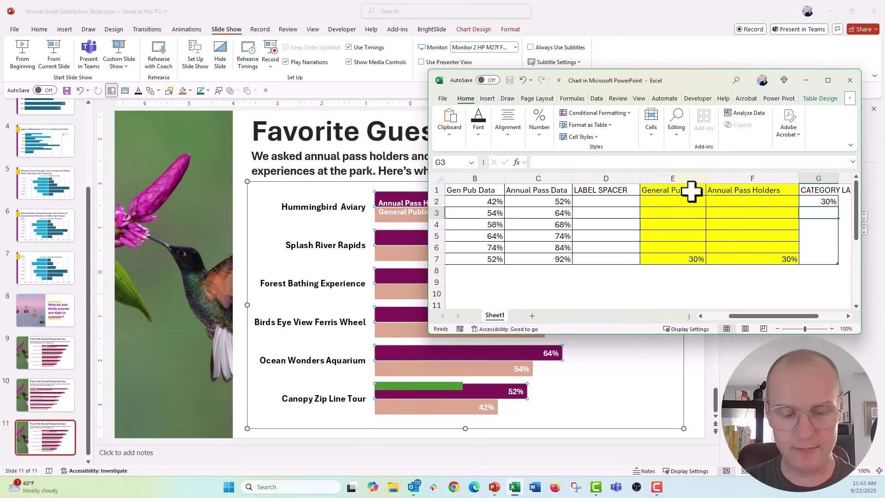
{"action": "type", "text": "30%"}
{"action": "key", "text": "Return"}
{"action": "type", "text": "30%"}
{"action": "key", "text": "Return"}
{"action": "type", "text": "30%"}
{"action": "key", "text": "Return"}
{"action": "type", "text": "3"}
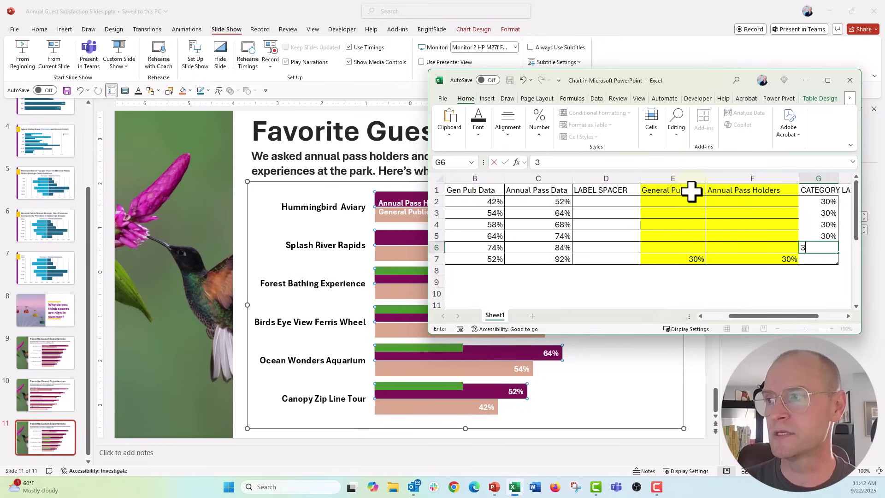
{"action": "type", "text": "0%"}
{"action": "key", "text": "Return"}
{"action": "type", "text": "30"}
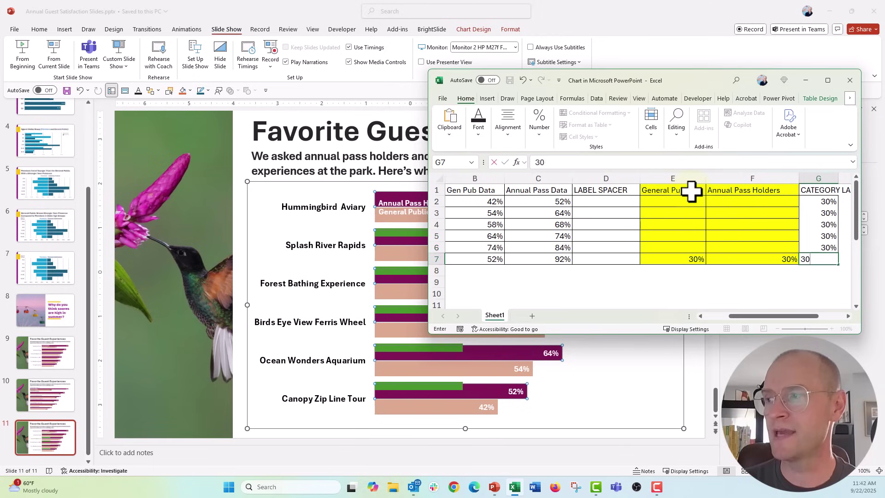
{"action": "type", "text": "%"}
{"action": "key", "text": "Return"}
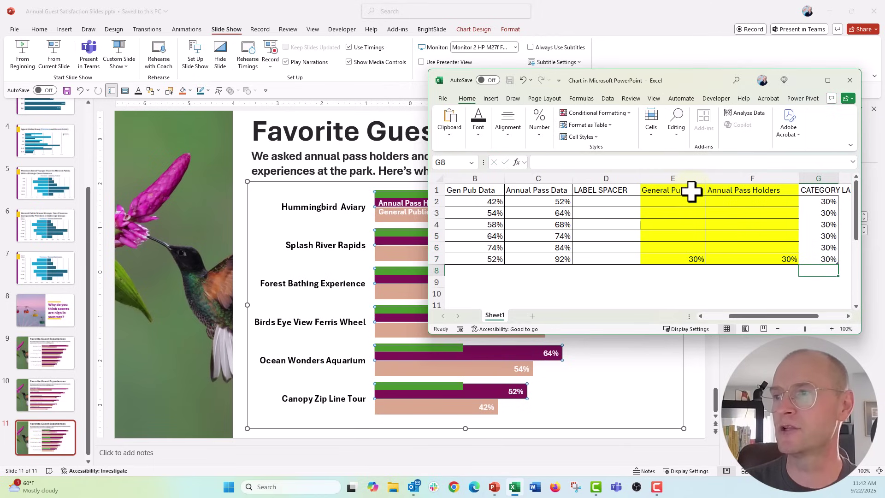
Close the Excel data window and inspect the new green label bars and purple Annual Pass Holders series.
{"action": "left_click_drag", "start_coordinate": [690, 82], "coordinate": [679, 38]}
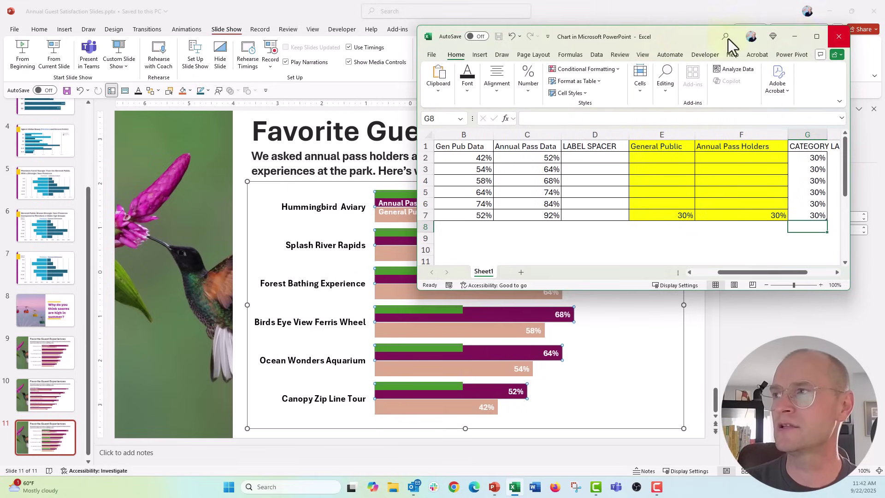
{"action": "left_click", "coordinate": [838, 40]}
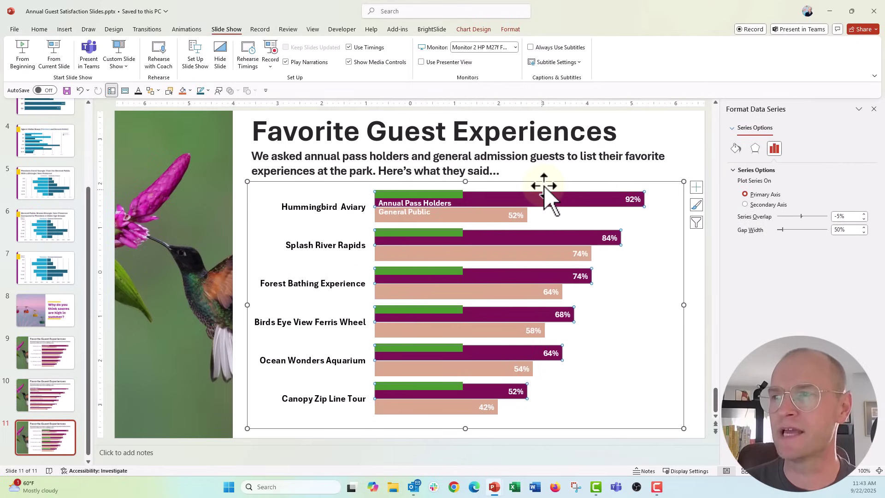
{"action": "left_click", "coordinate": [474, 198]}
{"action": "left_click", "coordinate": [447, 195]}
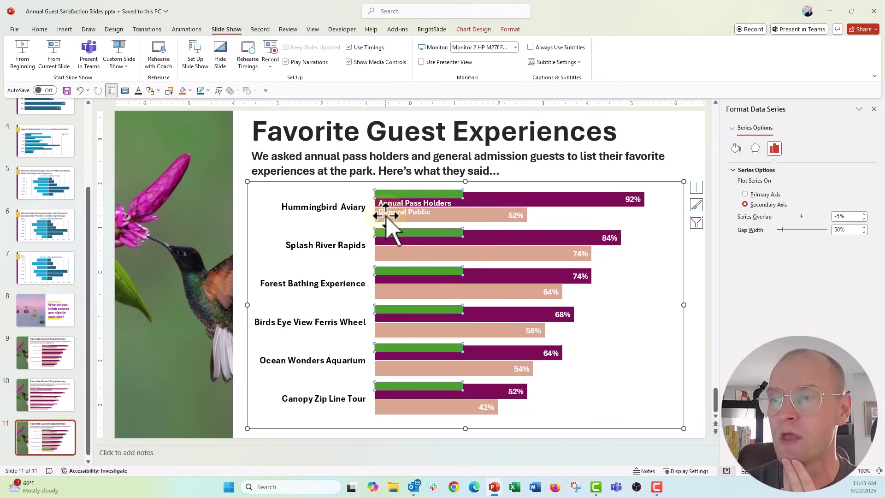
{"action": "left_click", "coordinate": [517, 200]}
{"action": "left_click", "coordinate": [518, 201]}
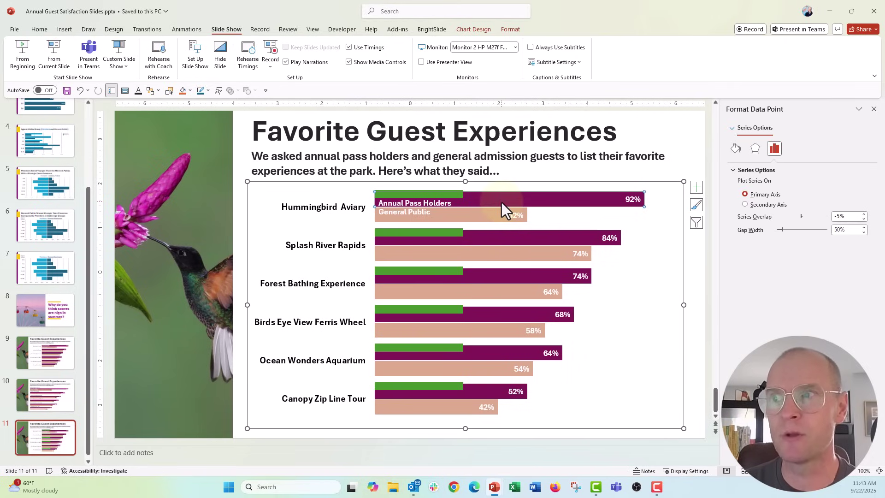
Reopen the chart data and enter 10% in LABEL SPACER cell D2.
{"action": "right_click", "coordinate": [501, 203]}
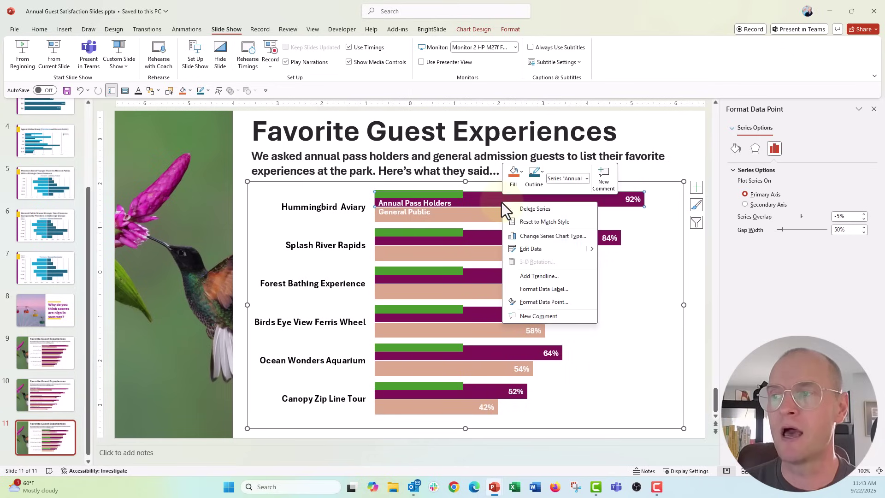
{"action": "left_click", "coordinate": [559, 253]}
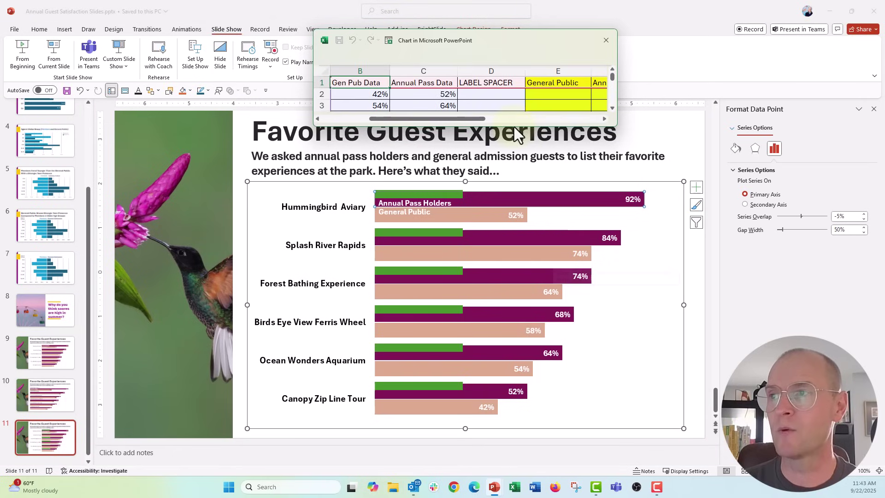
{"action": "left_click_drag", "start_coordinate": [514, 126], "coordinate": [516, 162]}
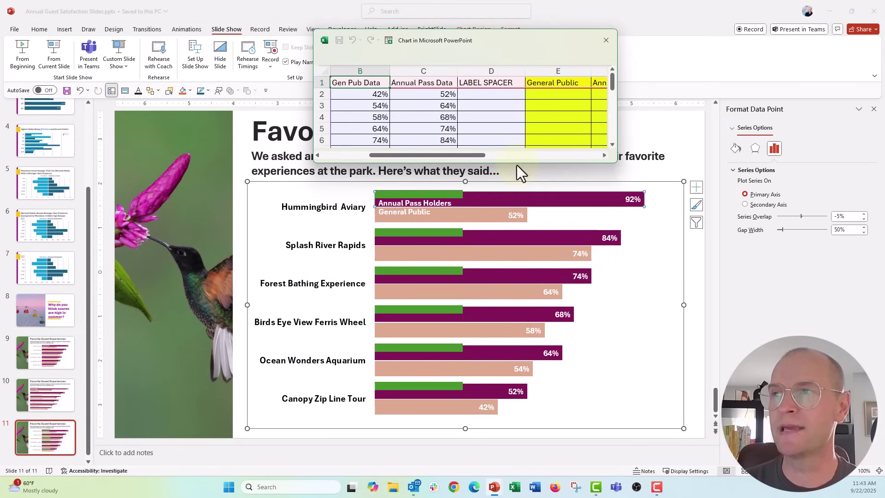
{"action": "left_click", "coordinate": [477, 95]}
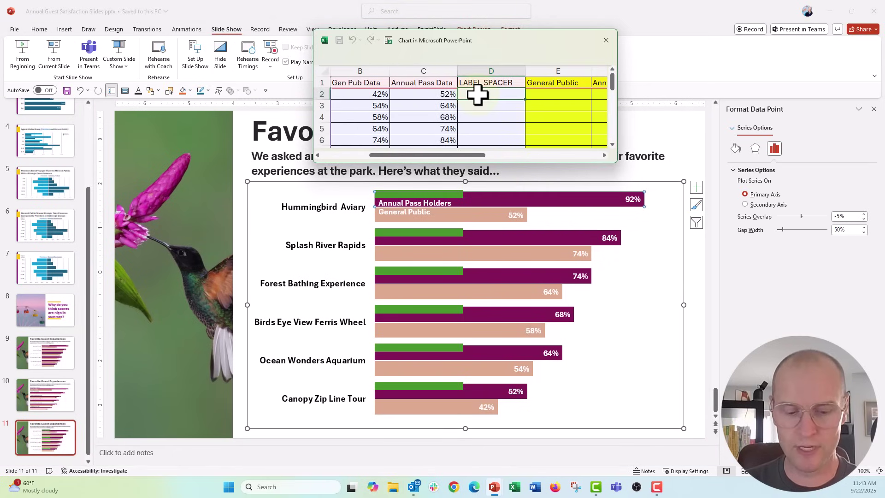
{"action": "type", "text": "10%"}
{"action": "key", "text": "Return"}
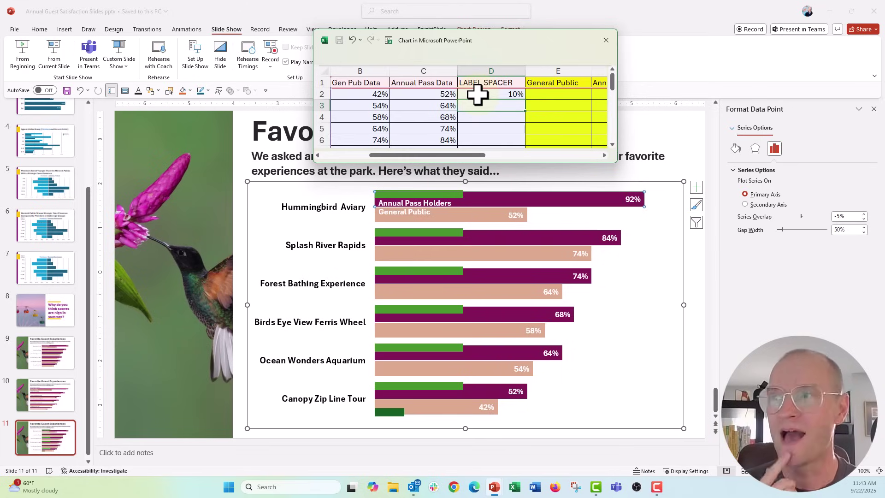
Clear D2 so LABEL SPACER stays empty, then reopen the chart data sheet.
{"action": "left_click", "coordinate": [478, 95]}
{"action": "key", "text": "Delete"}
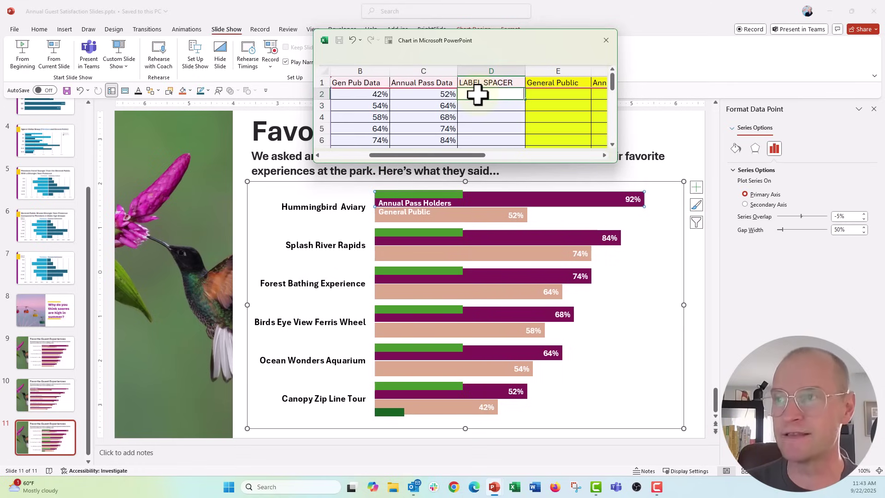
{"action": "left_click", "coordinate": [600, 47]}
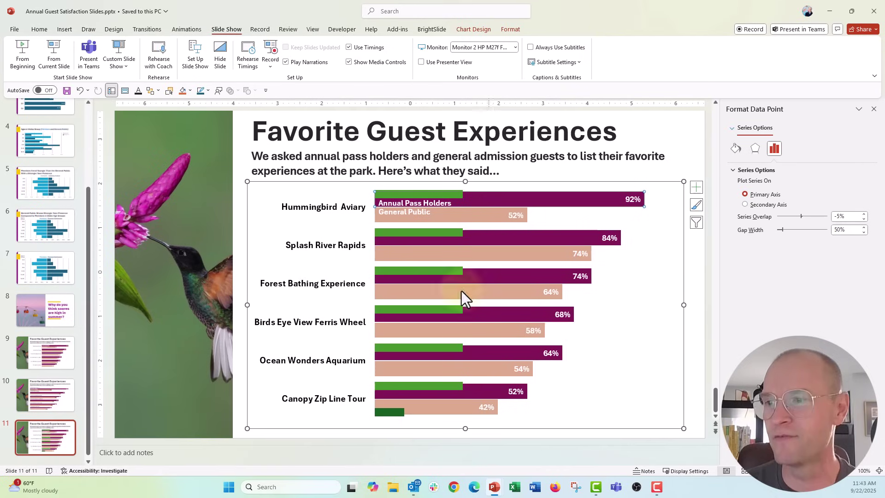
{"action": "left_click", "coordinate": [390, 414]}
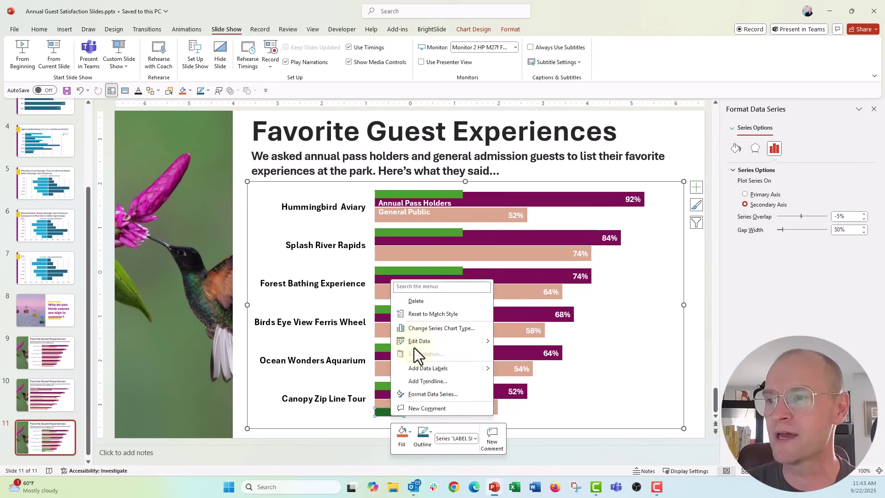
{"action": "left_click", "coordinate": [416, 342]}
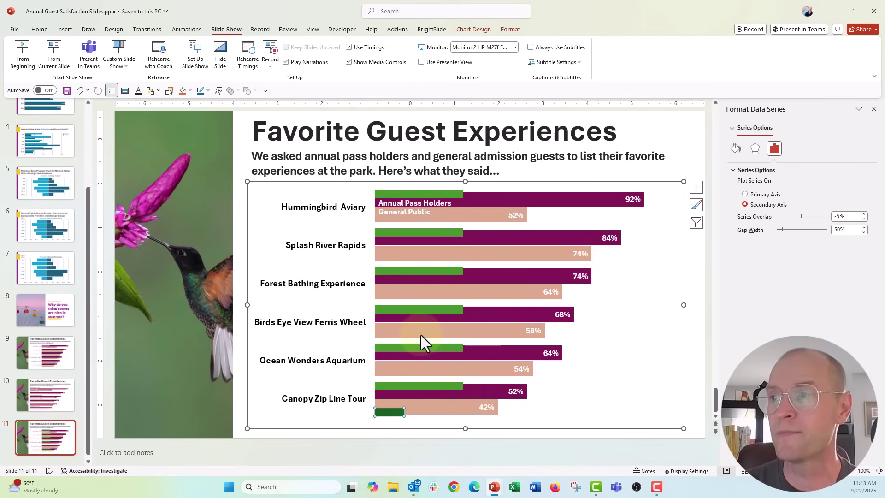
{"action": "left_click_drag", "start_coordinate": [425, 121], "coordinate": [433, 175]}
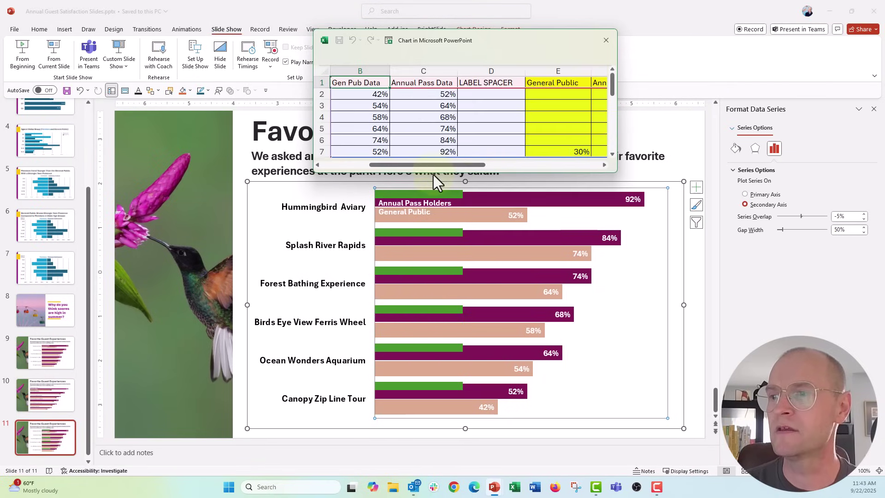
Close the chart data sheet and switch to Chart Design.
{"action": "left_click", "coordinate": [604, 46]}
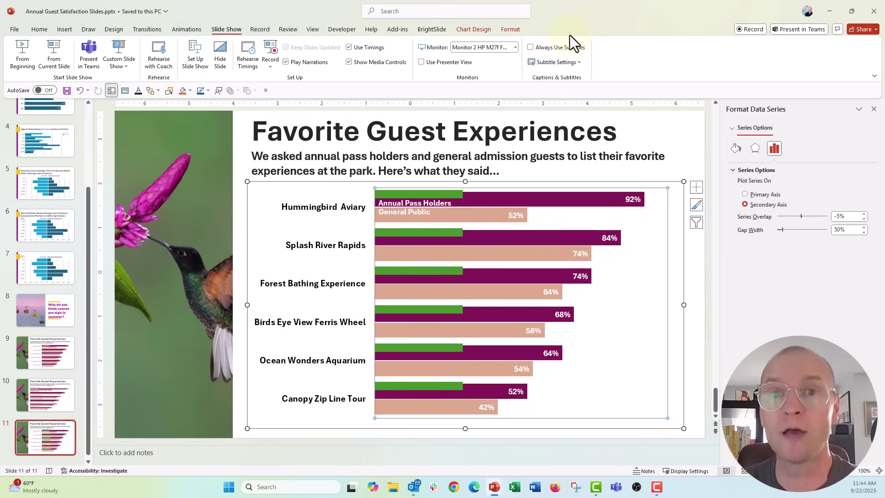
{"action": "left_click", "coordinate": [482, 31]}
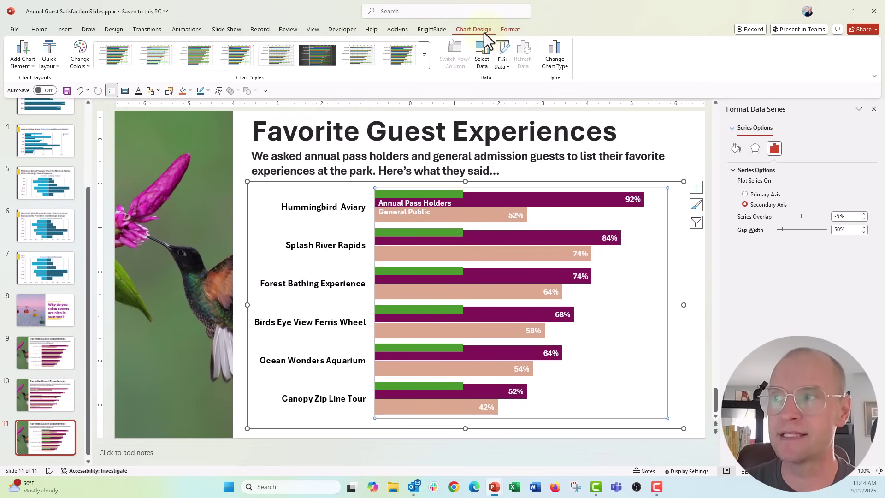
In the Combo chart type settings, untick Secondary Axis for LABEL SPACER and apply.
{"action": "left_click", "coordinate": [559, 71]}
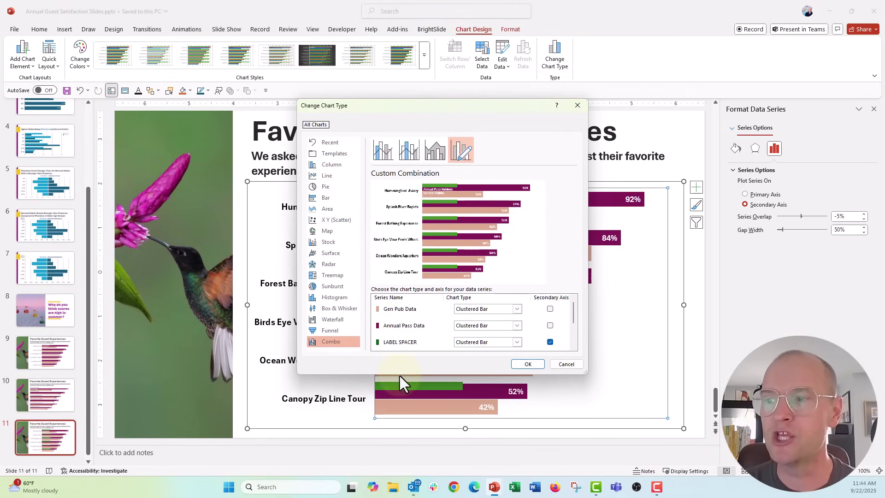
{"action": "left_click_drag", "start_coordinate": [399, 373], "coordinate": [399, 435]}
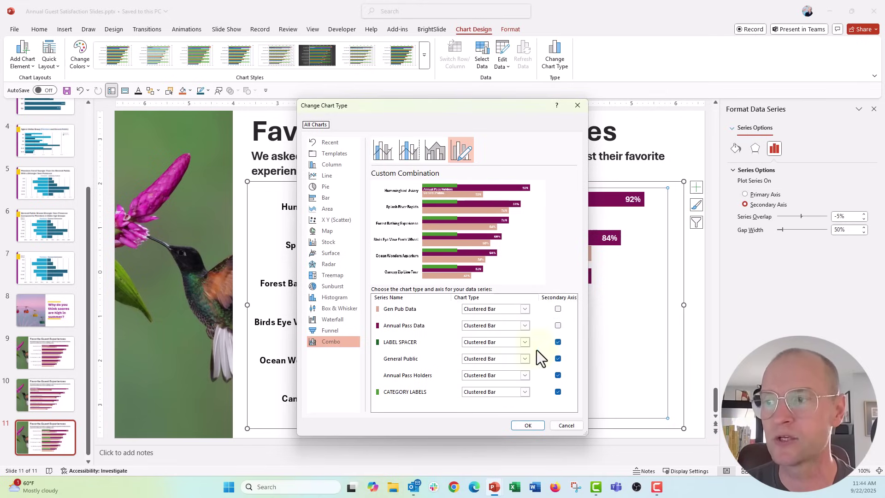
{"action": "left_click", "coordinate": [558, 342]}
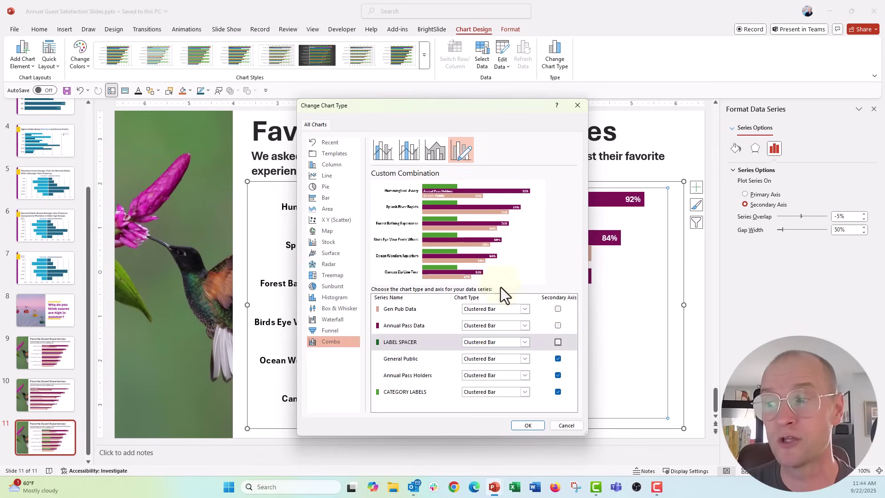
{"action": "left_click", "coordinate": [517, 427]}
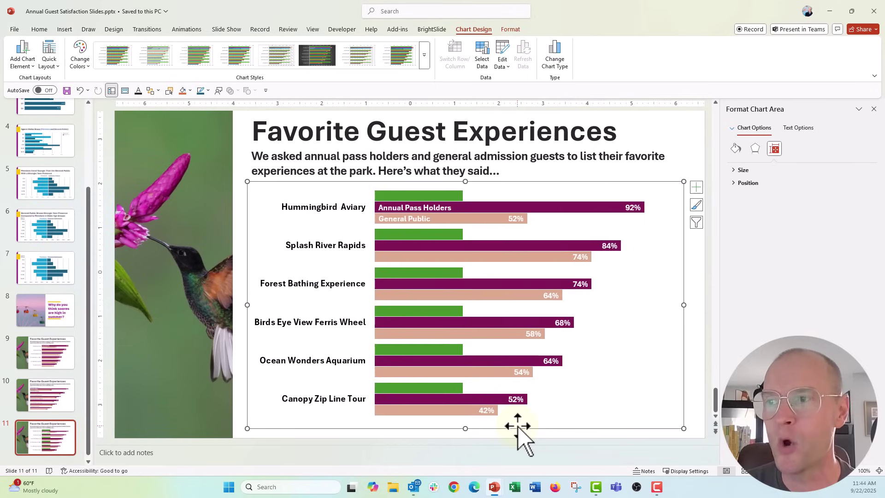
Add data labels to the green bars and turn off their Value display.
{"action": "left_click", "coordinate": [384, 194]}
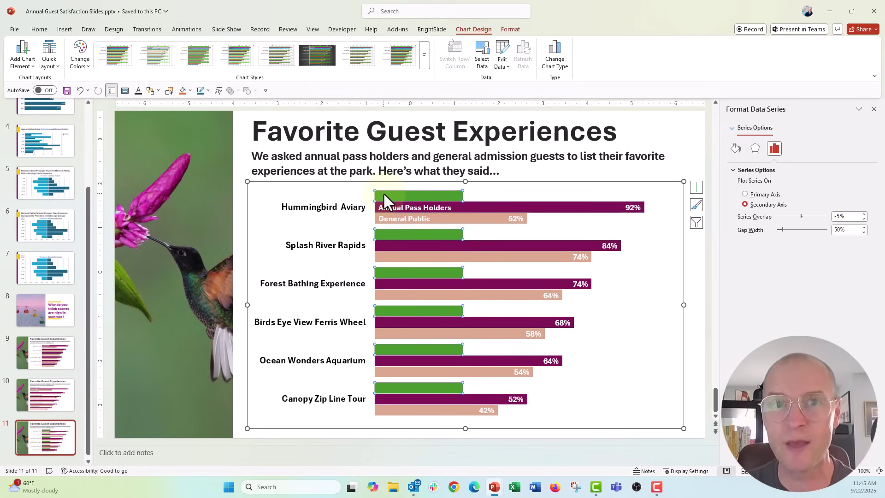
{"action": "right_click", "coordinate": [383, 193]}
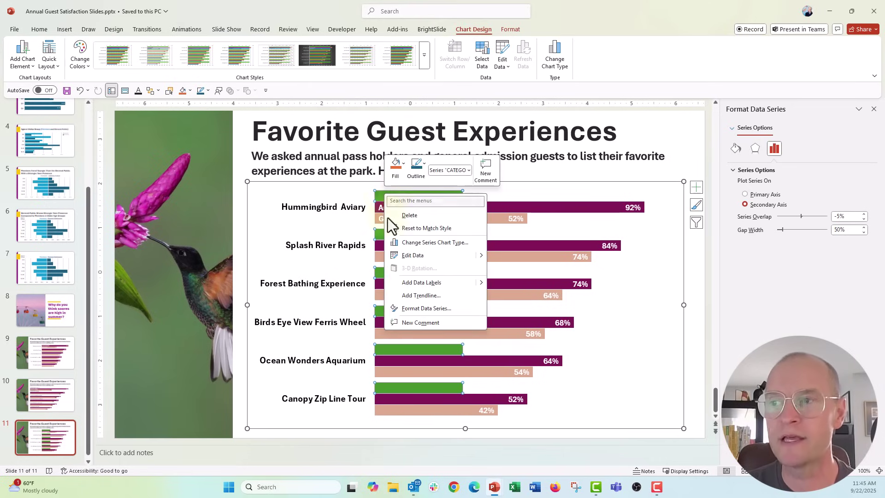
{"action": "left_click", "coordinate": [403, 283]}
{"action": "left_click", "coordinate": [468, 196]}
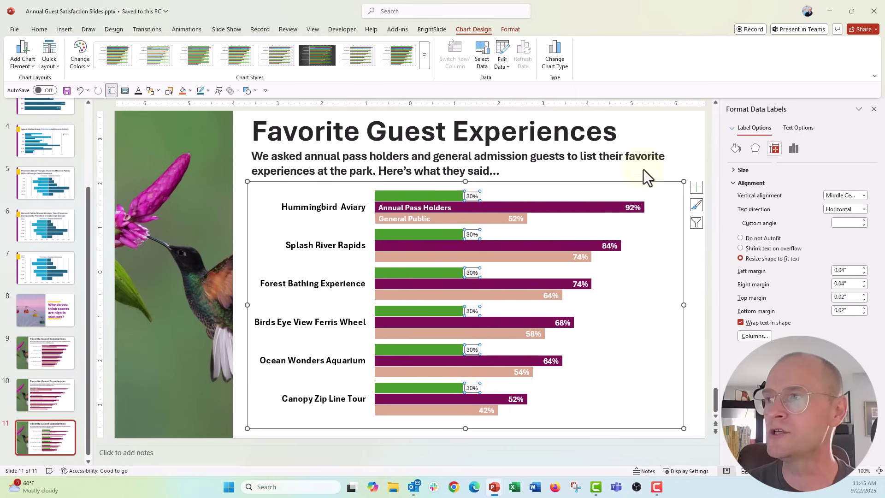
{"action": "left_click", "coordinate": [793, 149]}
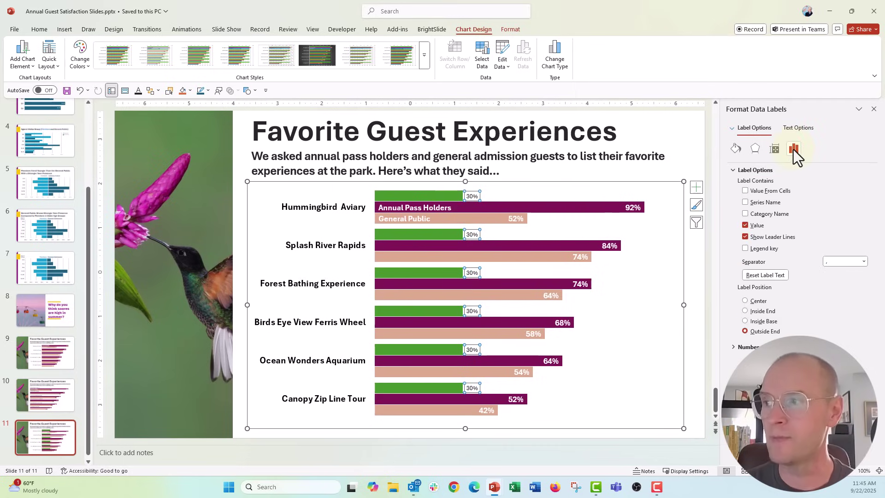
{"action": "left_click", "coordinate": [744, 226]}
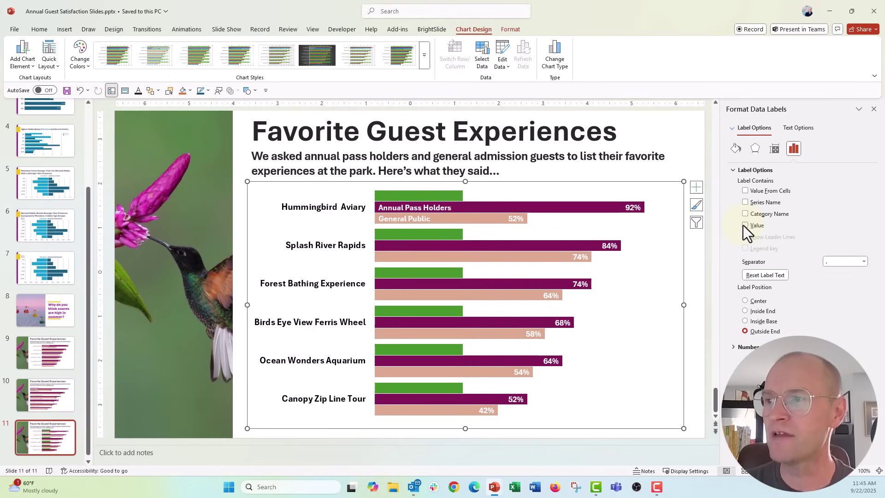
Set the green bars' labels to Value From Cells using attraction names in A2:A7.
{"action": "left_click", "coordinate": [744, 191]}
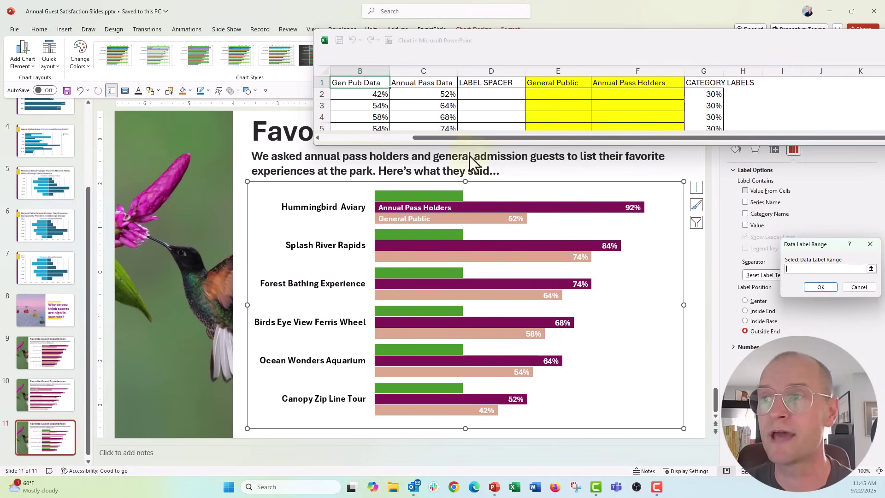
{"action": "left_click_drag", "start_coordinate": [381, 147], "coordinate": [321, 170]}
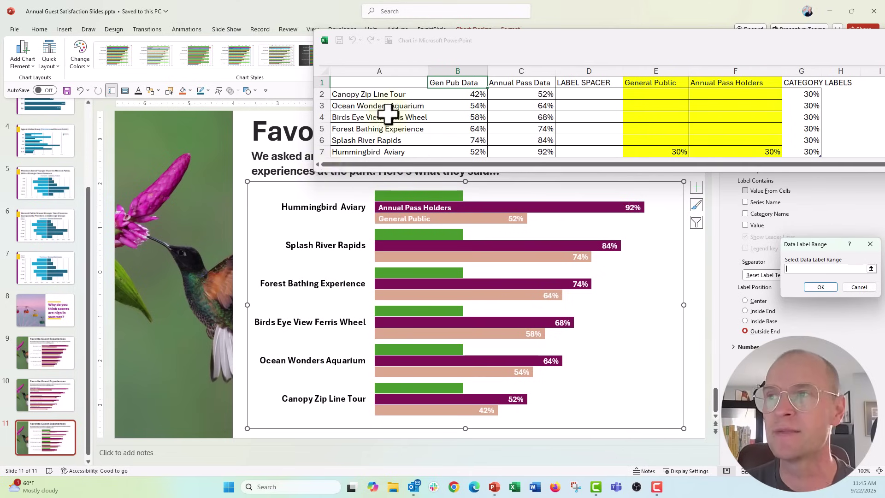
{"action": "left_click_drag", "start_coordinate": [406, 95], "coordinate": [401, 131]}
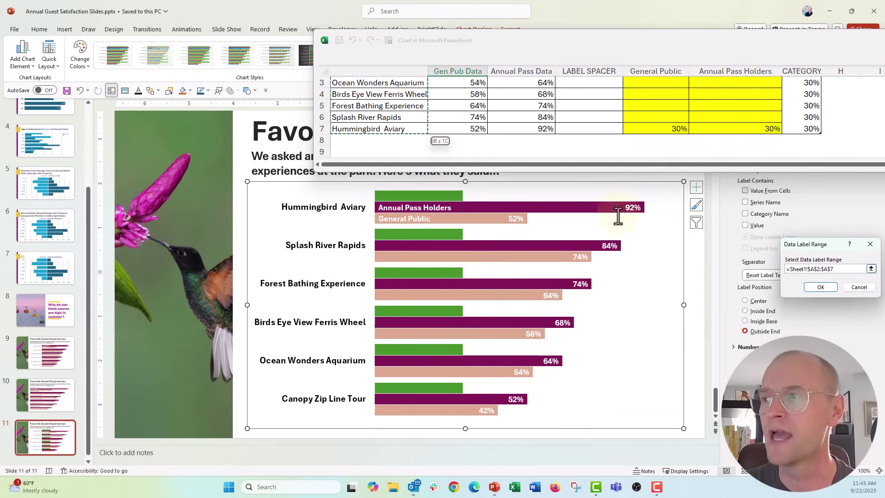
{"action": "left_click", "coordinate": [815, 290]}
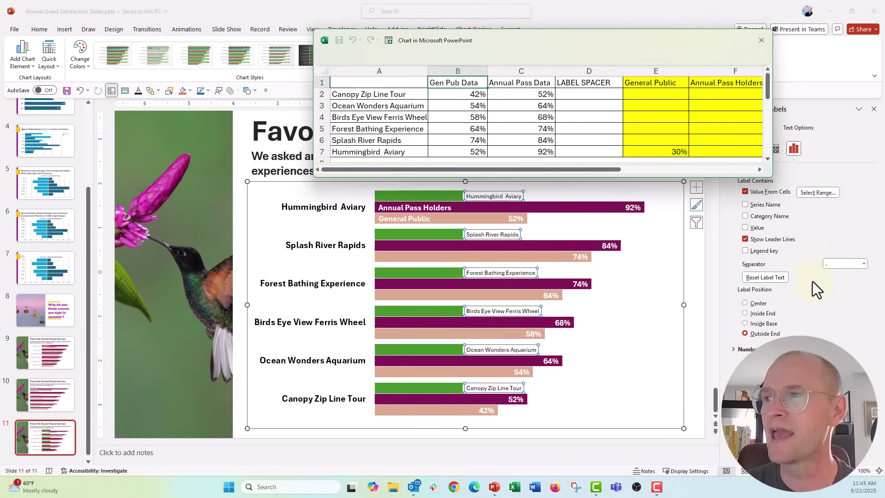
Set the vertical axis labels to None and stretch the plot area to the chart's left edge.
{"action": "left_click", "coordinate": [761, 40]}
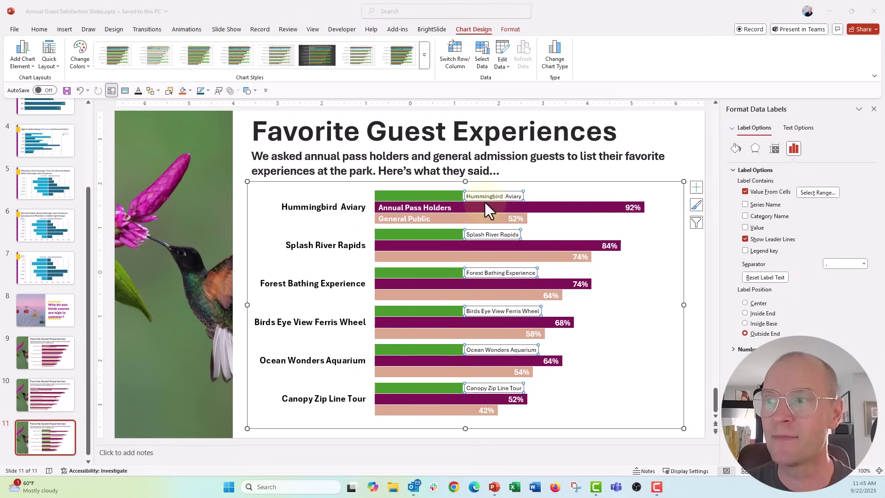
{"action": "left_click", "coordinate": [341, 251]}
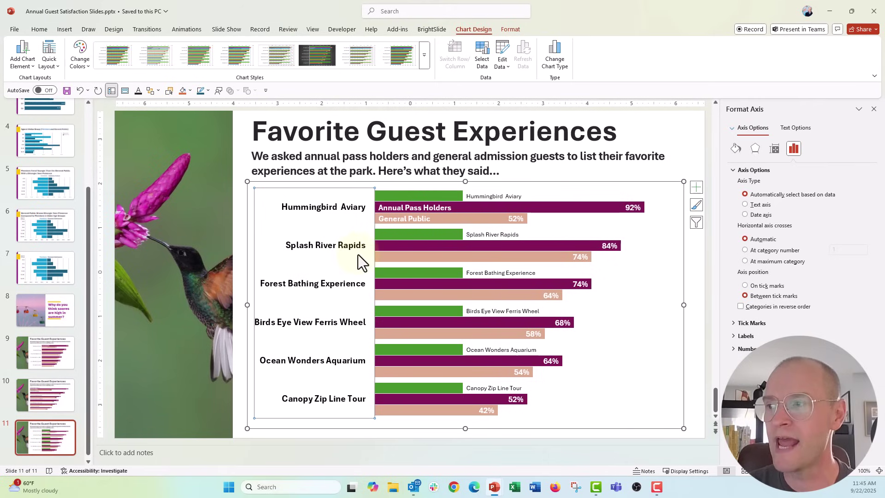
{"action": "left_click", "coordinate": [734, 336]}
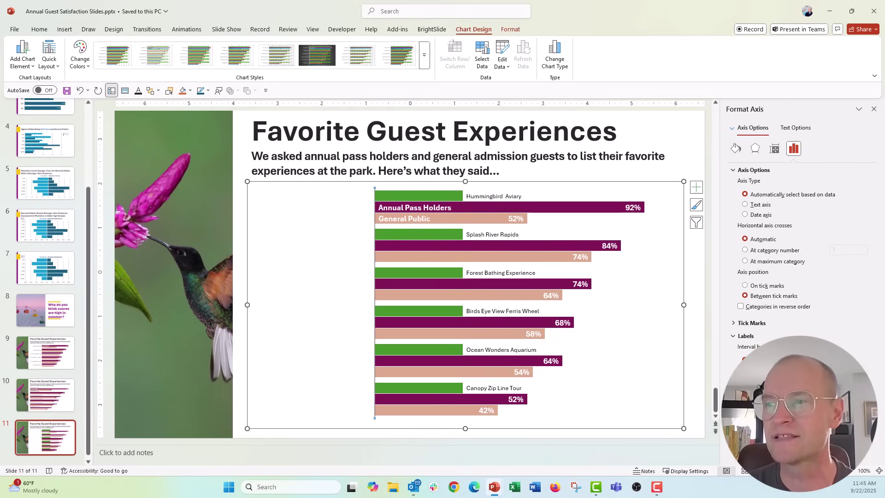
{"action": "left_click", "coordinate": [569, 351]}
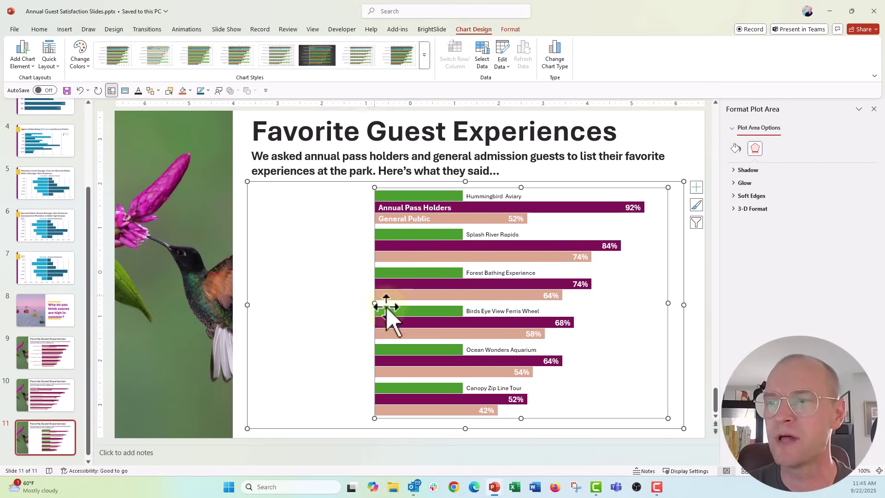
{"action": "left_click_drag", "start_coordinate": [373, 303], "coordinate": [256, 302]}
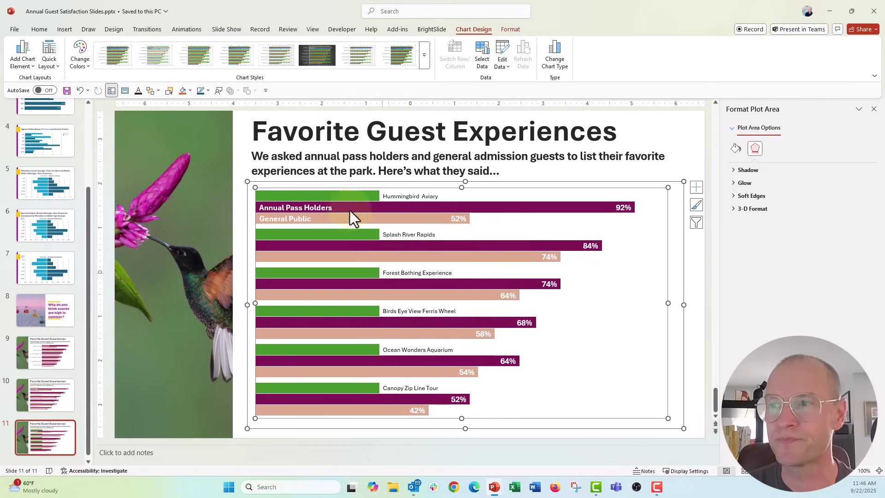
Give the green bars No fill and No line.
{"action": "left_click", "coordinate": [363, 198]}
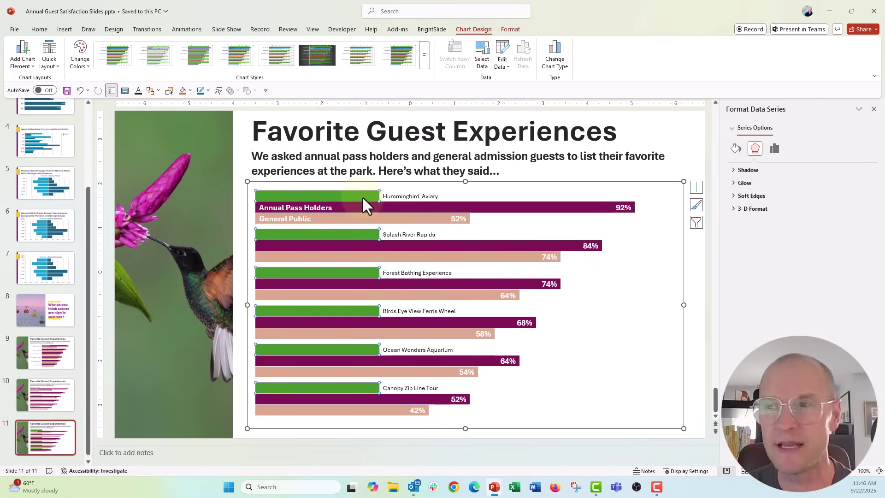
{"action": "left_click", "coordinate": [736, 148]}
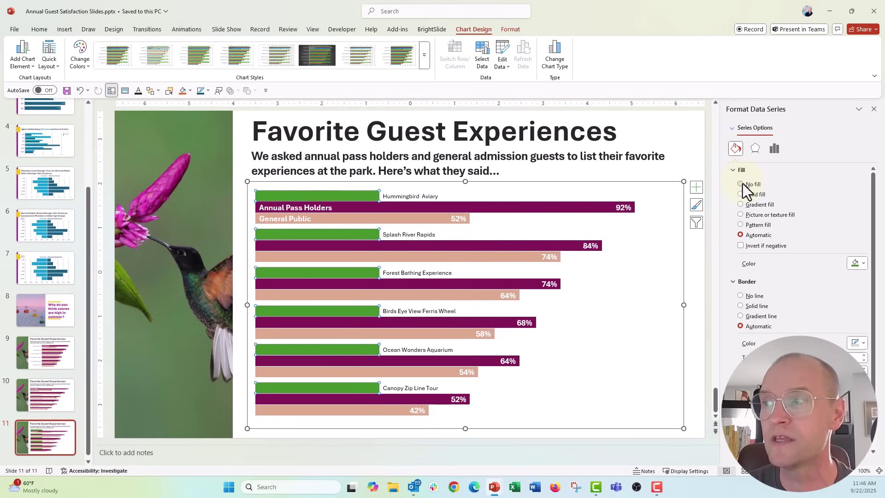
{"action": "left_click", "coordinate": [741, 183]}
{"action": "left_click", "coordinate": [740, 276]}
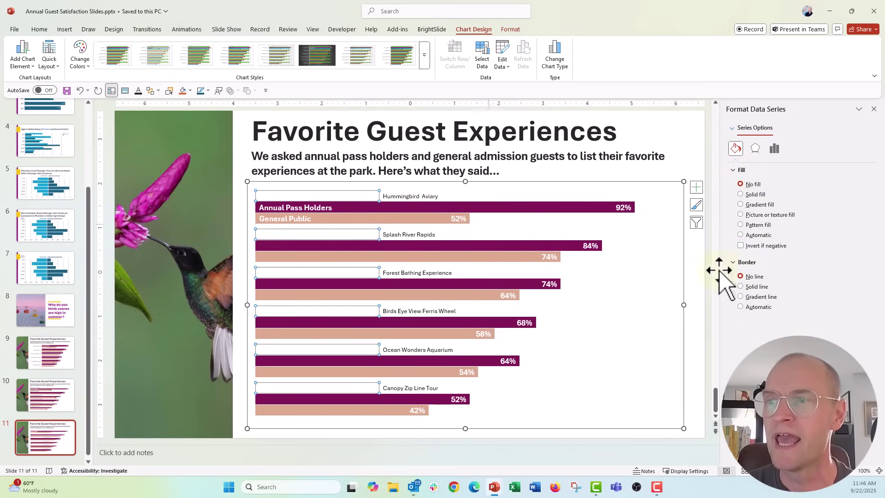
Set the category name labels' position to Inside Base.
{"action": "left_click", "coordinate": [434, 197]}
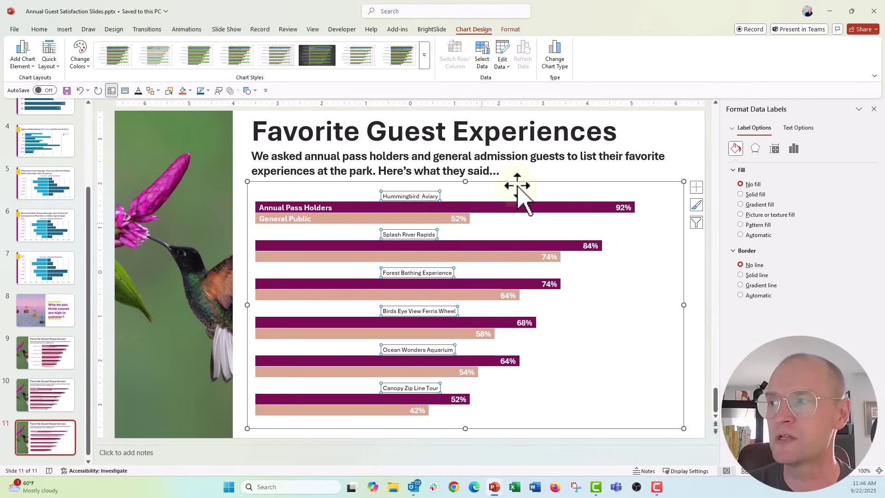
{"action": "left_click", "coordinate": [792, 152]}
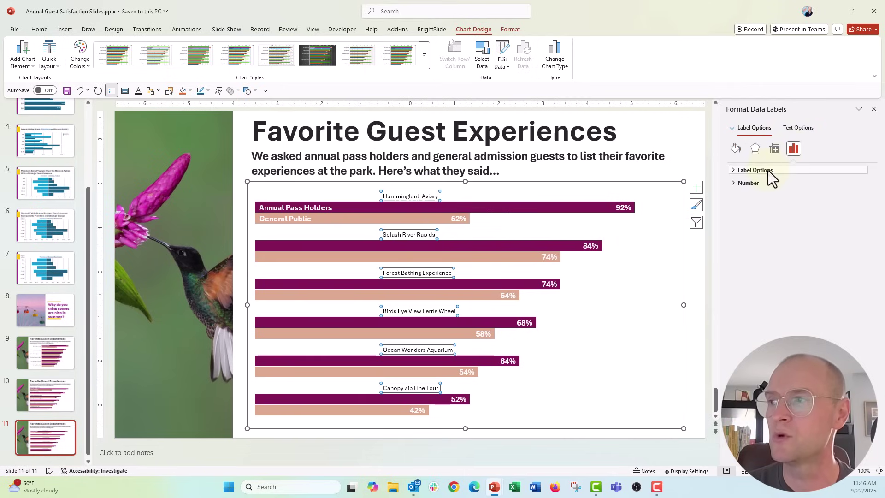
{"action": "left_click", "coordinate": [768, 170]}
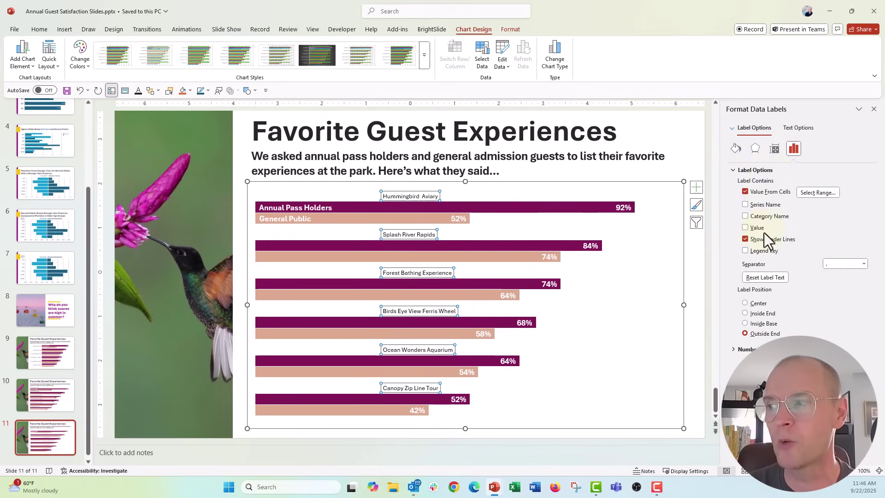
{"action": "left_click", "coordinate": [758, 324]}
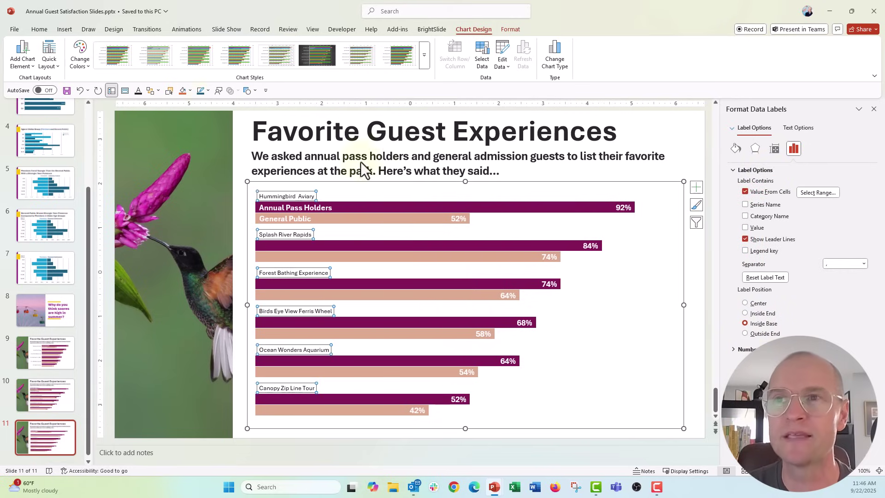
Make the category labels bold Aptos Narrow and enlarge them to 18 pt.
{"action": "left_click", "coordinate": [47, 30]}
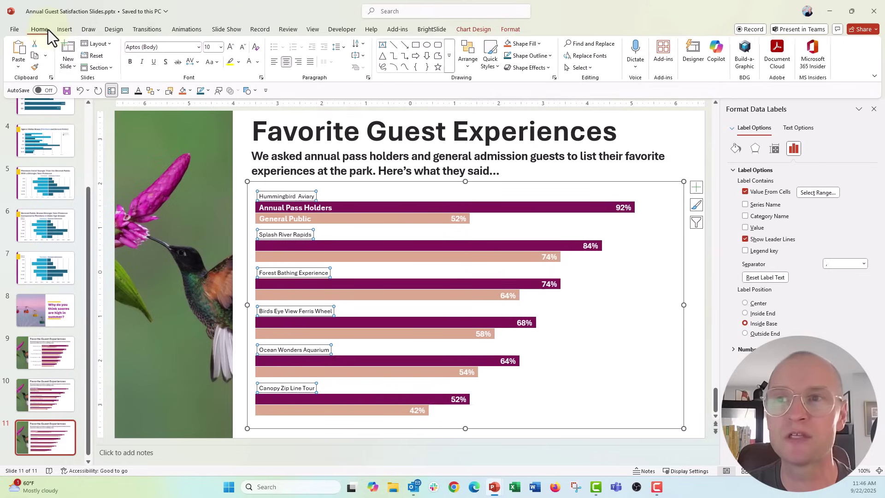
{"action": "left_click", "coordinate": [130, 61]}
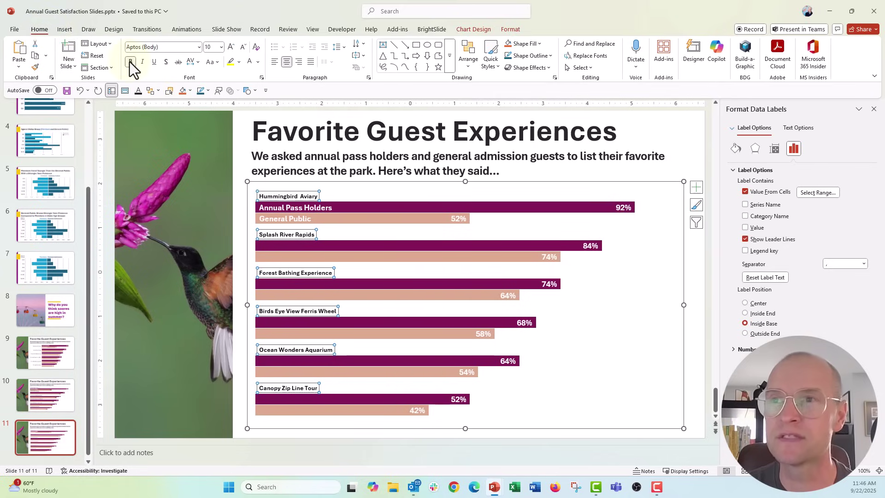
{"action": "left_click", "coordinate": [146, 48]}
{"action": "type", "text": "Aptos N"}
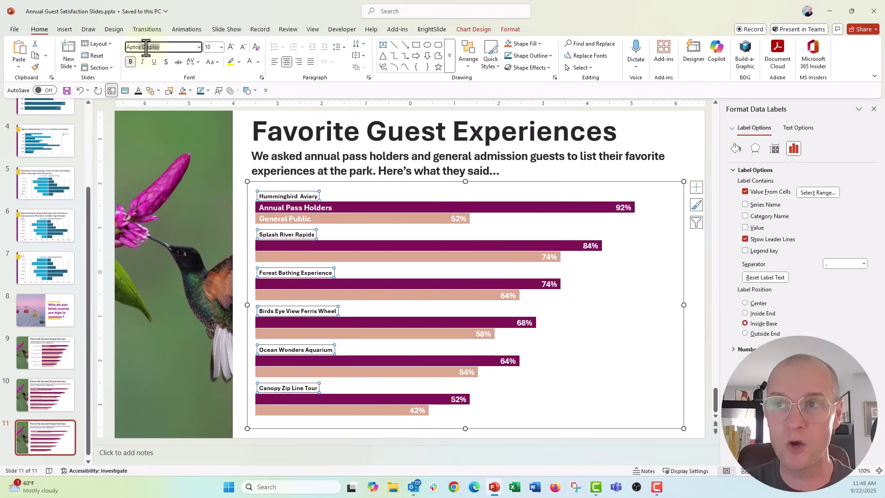
{"action": "type", "text": "arrow"}
{"action": "key", "text": "Return"}
{"action": "left_click", "coordinate": [231, 48]}
{"action": "left_click", "coordinate": [231, 48]}
{"action": "left_click", "coordinate": [231, 47]}
{"action": "left_click", "coordinate": [232, 48]}
{"action": "left_click", "coordinate": [231, 48]}
{"action": "left_click", "coordinate": [231, 48]}
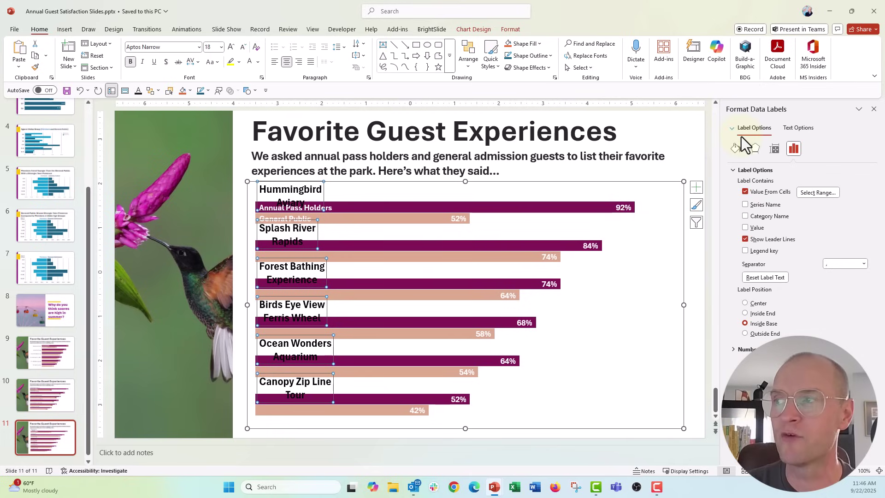
Turn off Wrap text in shape so each label stays on one line.
{"action": "left_click", "coordinate": [773, 152]}
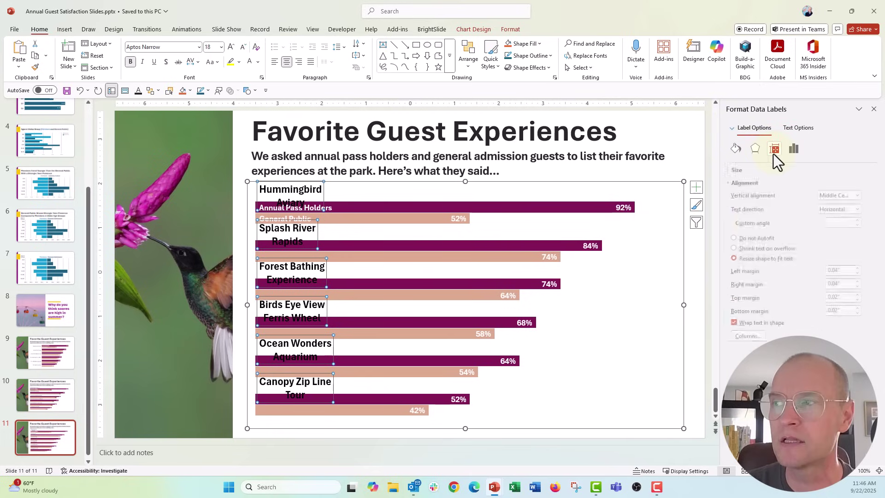
{"action": "left_click", "coordinate": [741, 323]}
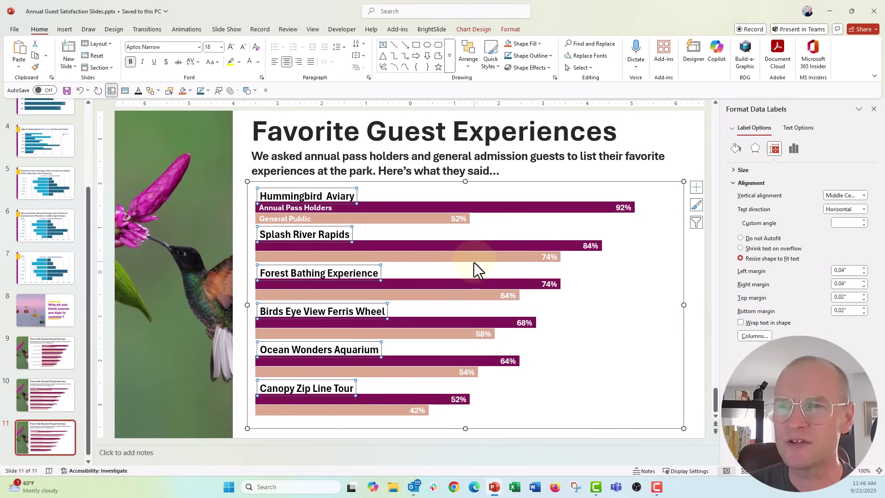
{"action": "mouse_move", "coordinate": [473, 262]}
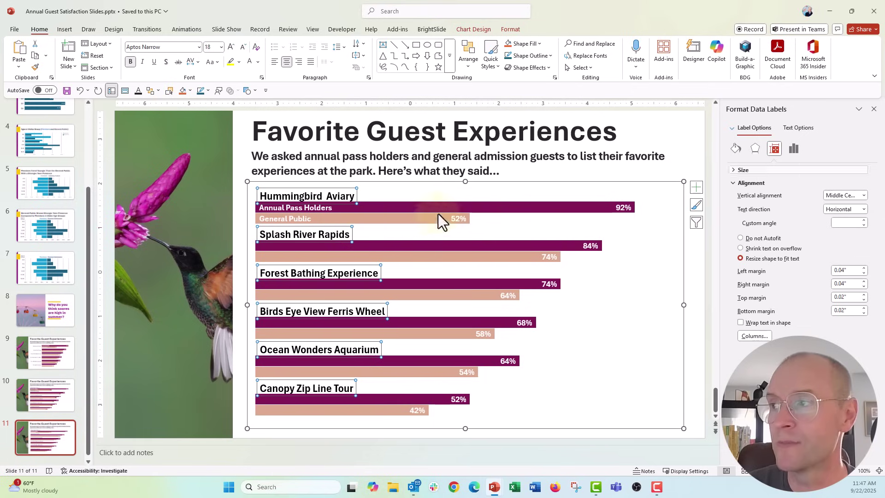
{"action": "left_click", "coordinate": [793, 150]}
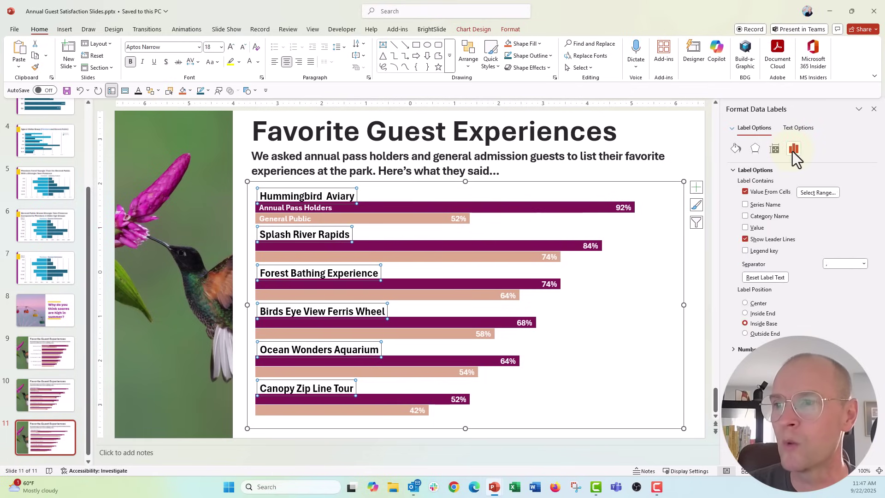
{"action": "left_click", "coordinate": [417, 209]}
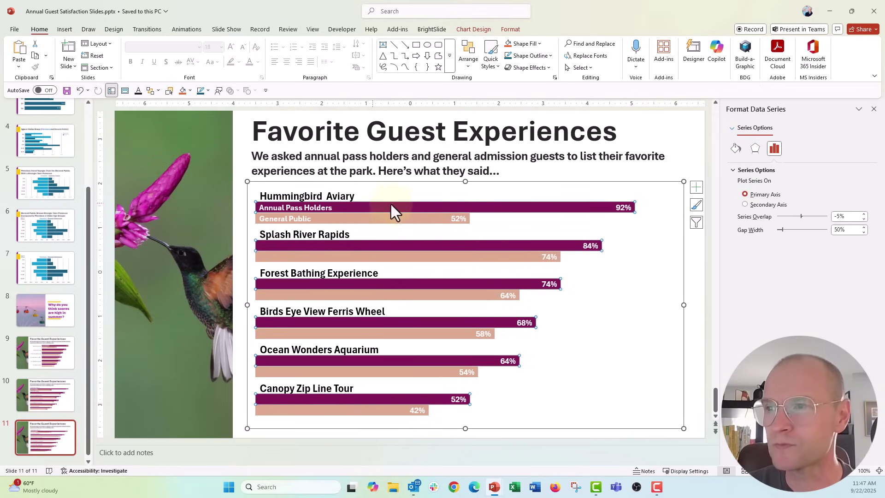
Lower the category label series' Series Overlap to -15%.
{"action": "left_click", "coordinate": [360, 198]}
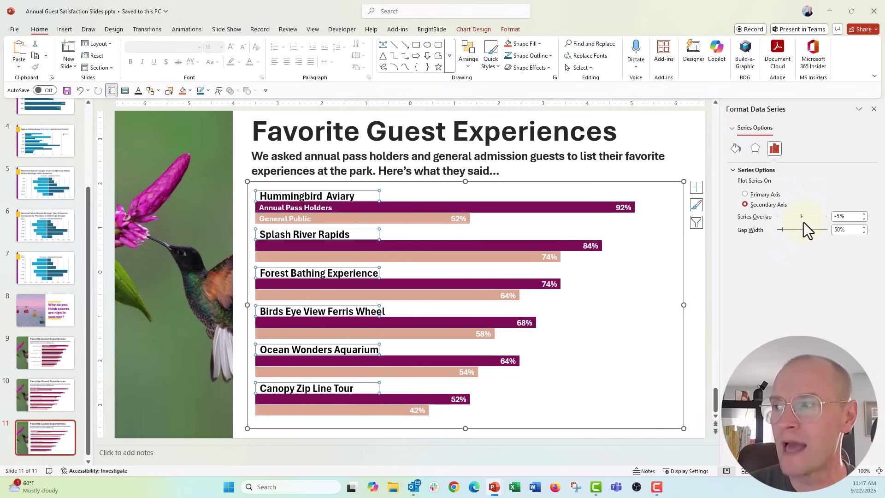
{"action": "left_click", "coordinate": [863, 215]}
{"action": "left_click", "coordinate": [863, 219]}
{"action": "left_click", "coordinate": [863, 219]}
{"action": "left_click", "coordinate": [864, 219]}
{"action": "left_click", "coordinate": [863, 218]}
{"action": "left_click", "coordinate": [863, 219]}
{"action": "left_click", "coordinate": [863, 219]}
{"action": "left_click", "coordinate": [863, 220]}
{"action": "left_click", "coordinate": [864, 219]}
{"action": "left_click", "coordinate": [864, 219]}
{"action": "left_click", "coordinate": [863, 219]}
{"action": "left_click", "coordinate": [864, 219]}
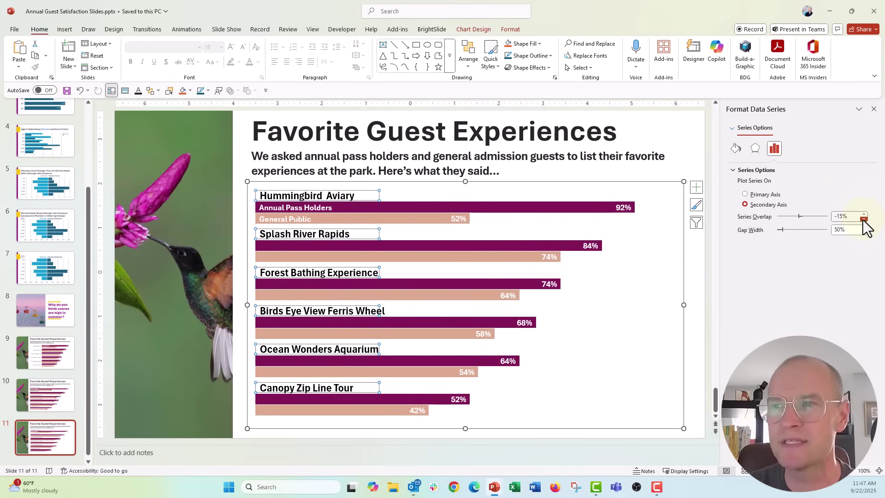
Lower the Annual Pass Holders series' Series Overlap to -15% as well.
{"action": "left_click", "coordinate": [592, 210]}
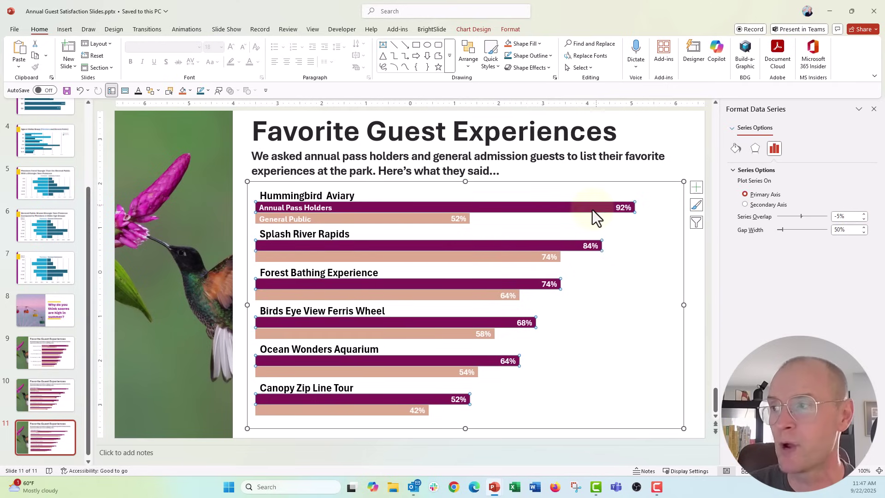
{"action": "left_click", "coordinate": [863, 219]}
{"action": "left_click", "coordinate": [863, 219]}
{"action": "left_click", "coordinate": [863, 219]}
{"action": "left_click", "coordinate": [863, 219]}
{"action": "left_click", "coordinate": [863, 220]}
{"action": "left_click", "coordinate": [863, 219]}
{"action": "left_click", "coordinate": [863, 219]}
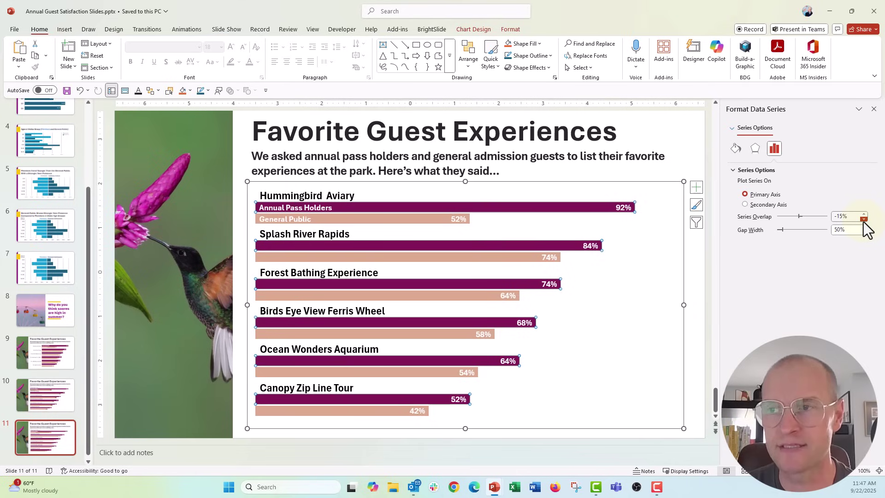
Deselect the chart by clicking an empty slide area, showing Format Background.
{"action": "left_click", "coordinate": [686, 383]}
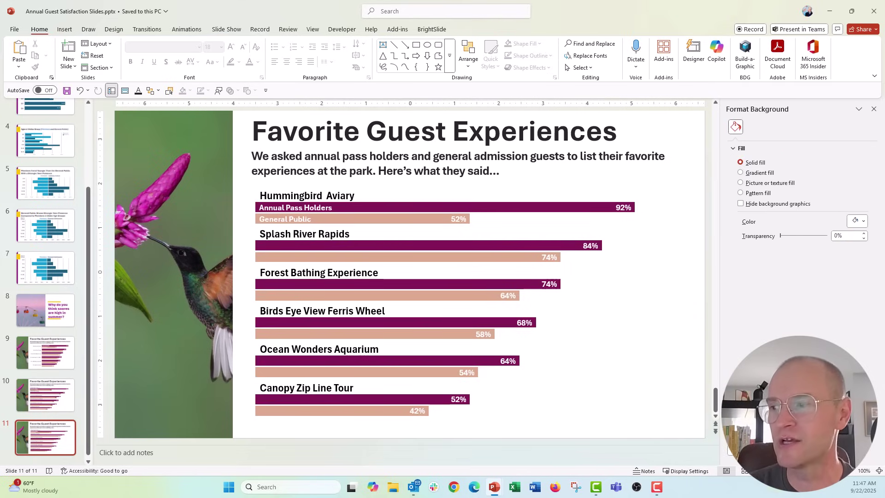